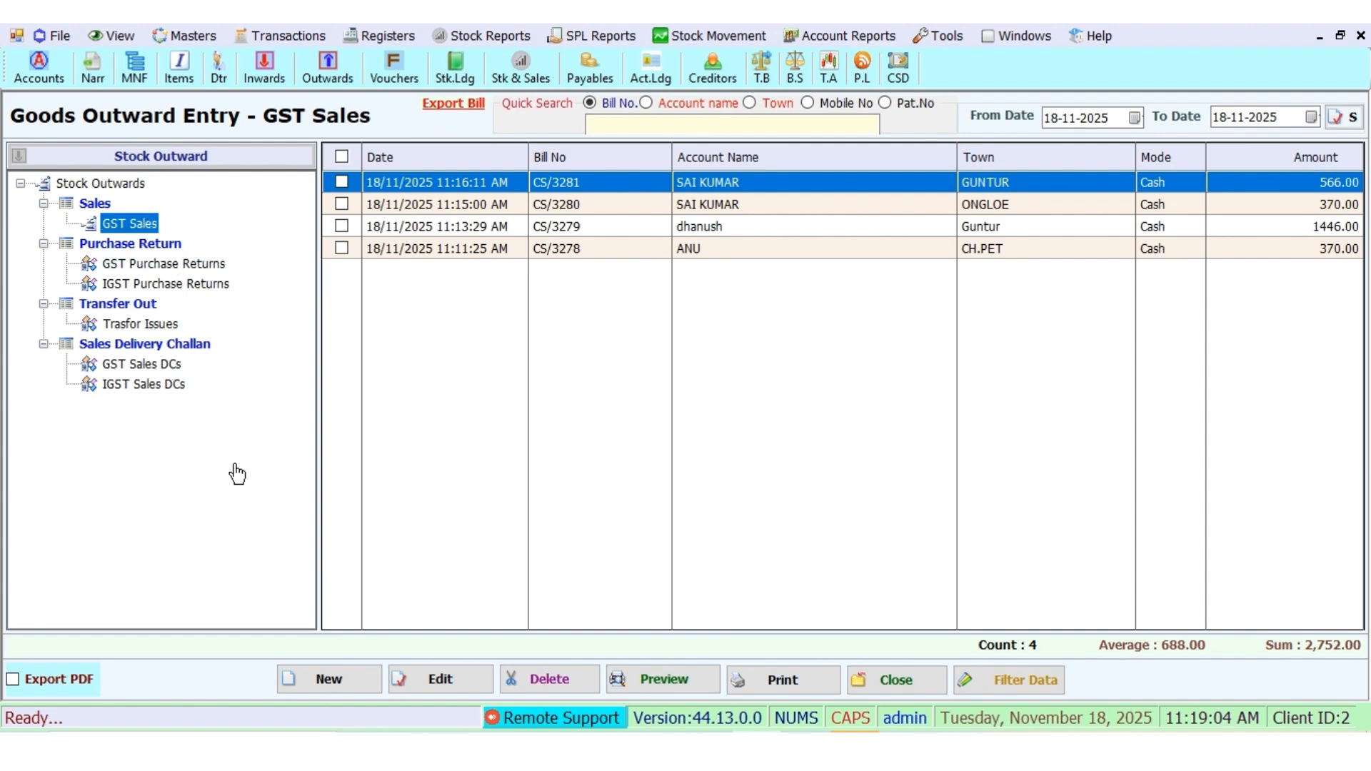
Step: Start a new blank GST Sales invoice, CS/3282, from today's GST sales list
click(328, 680)
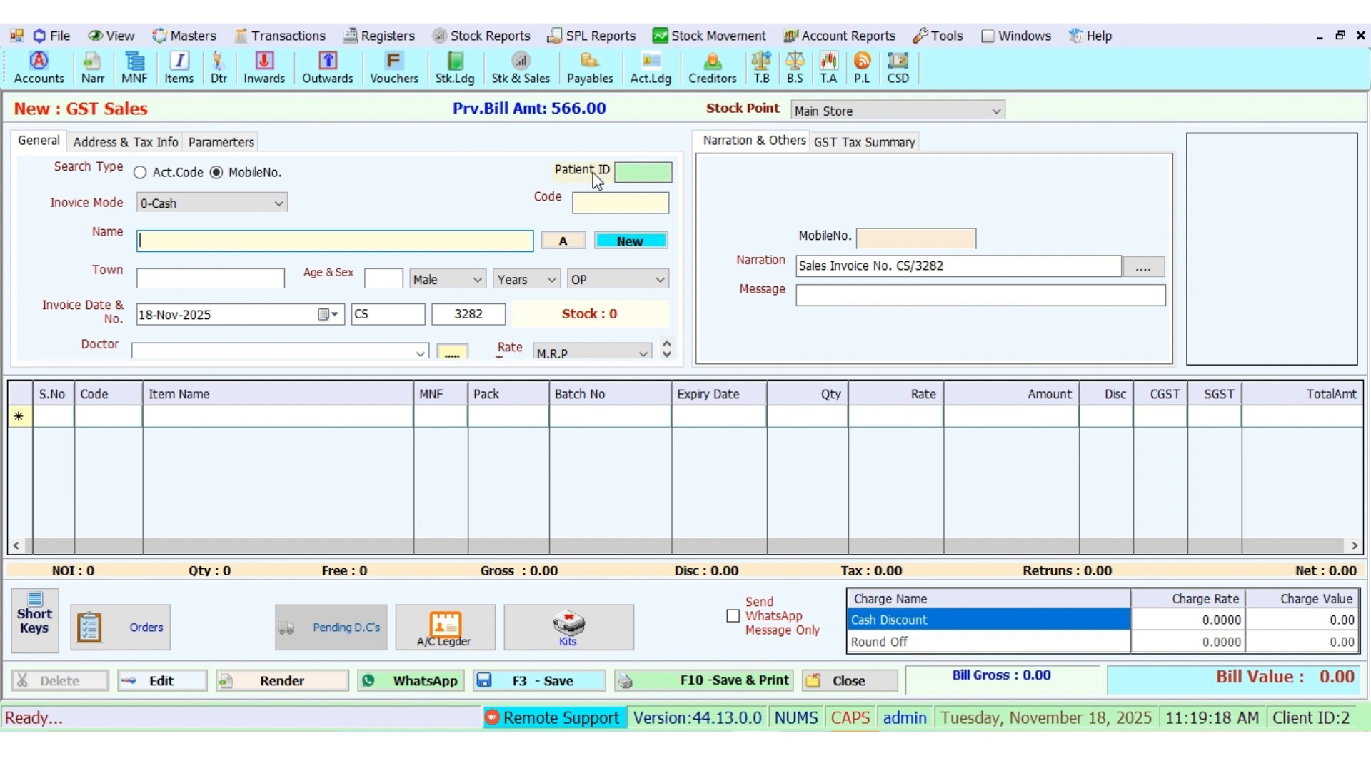
Step: Auto-fill the patient's name, town, age, sex, mobile and doctor from their patient ID
click(636, 169)
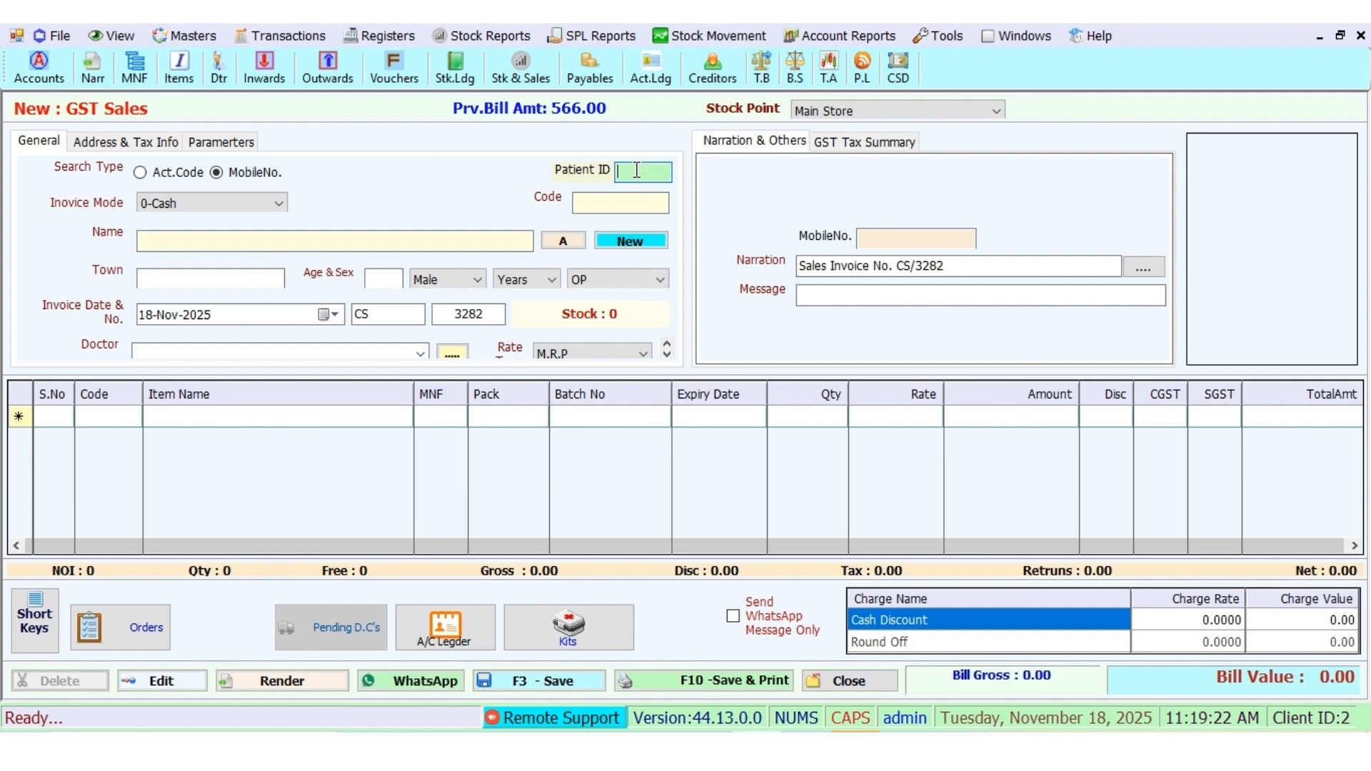
text(298)
key(Return)
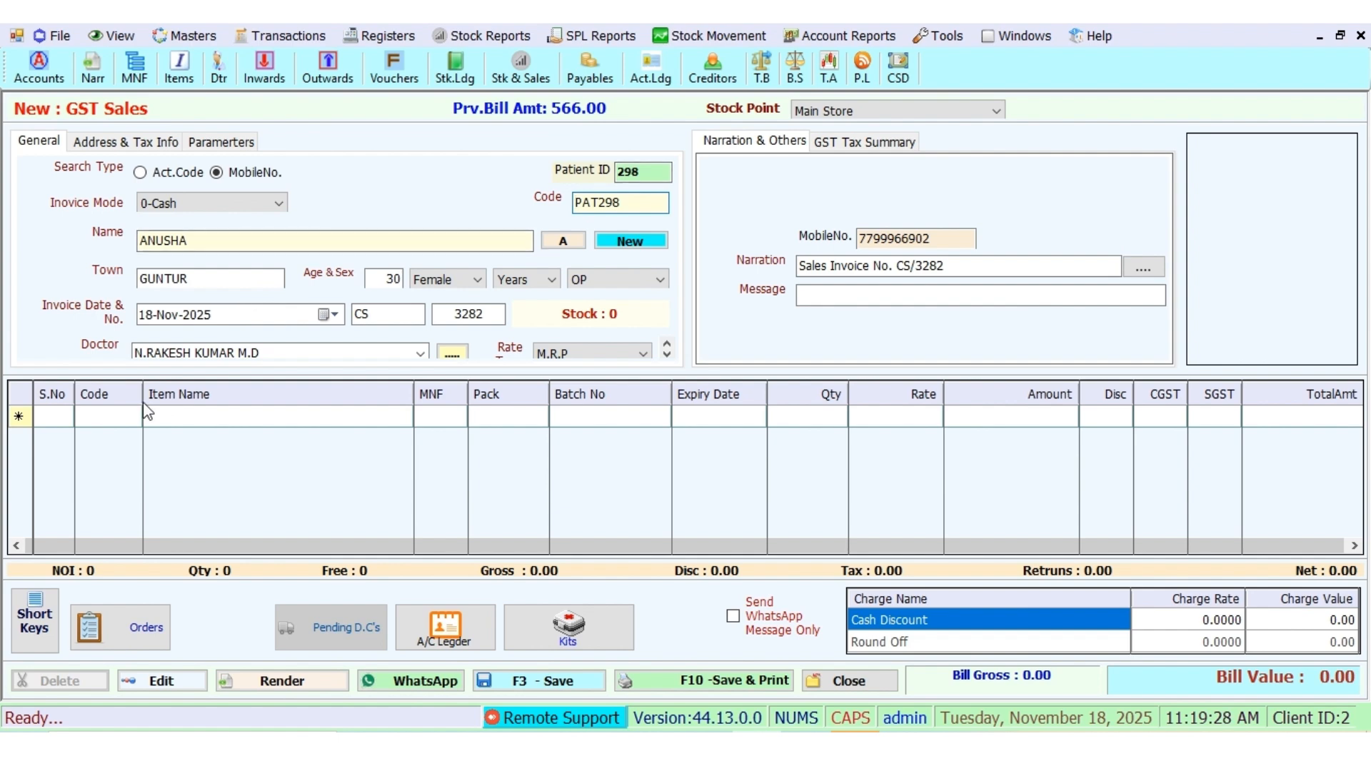
click(116, 416)
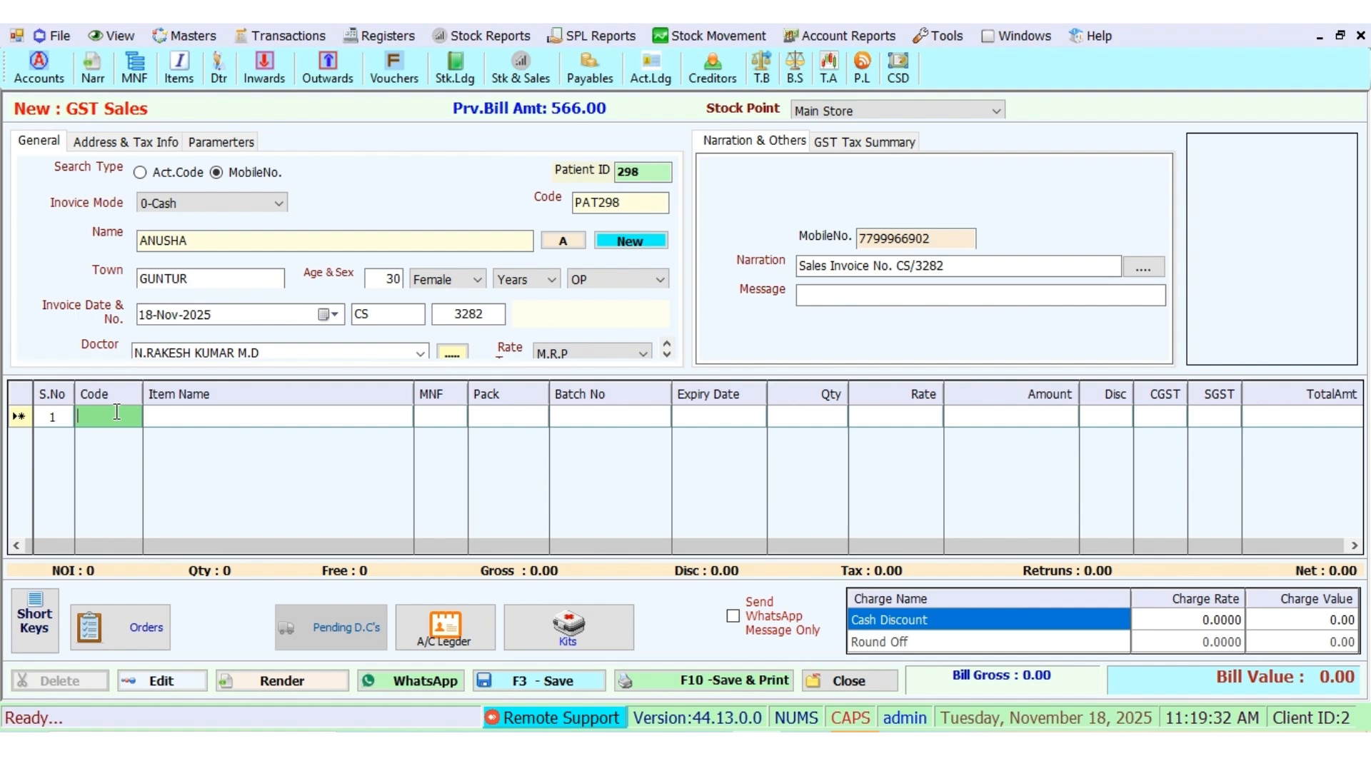
Step: Bill 10 ABSORBENT GAUZE PADS from batch 846, then add DALACIN C 300 AMP as line 2
text(A)
key(Return)
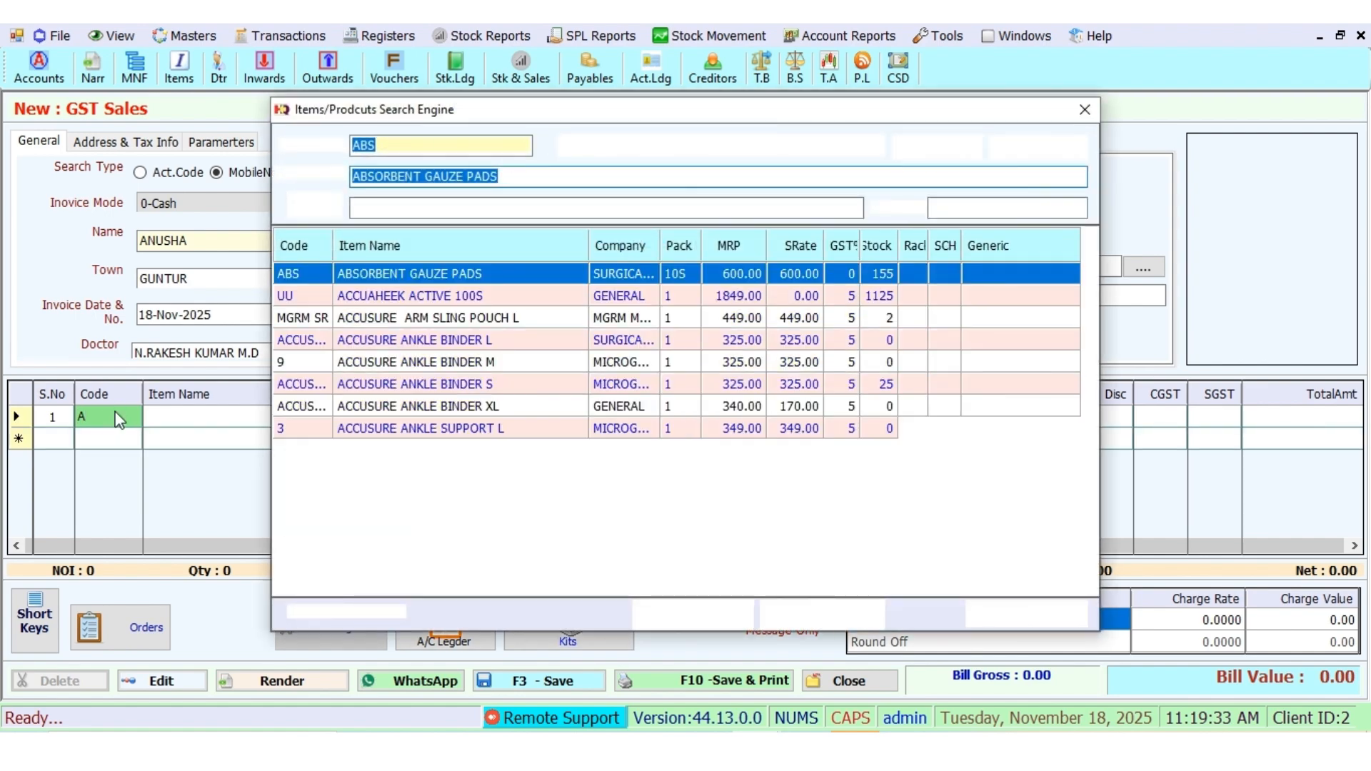
key(Return)
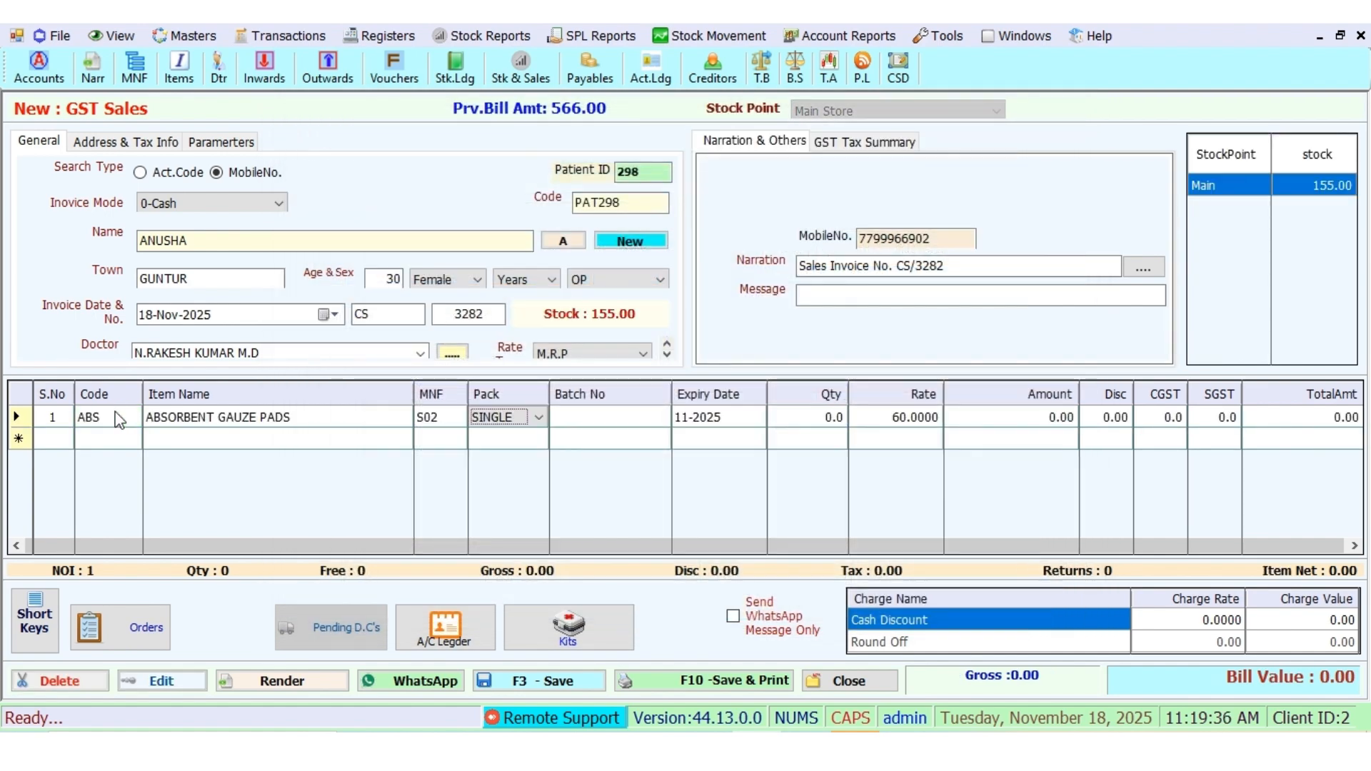
key(Return)
key(Return)
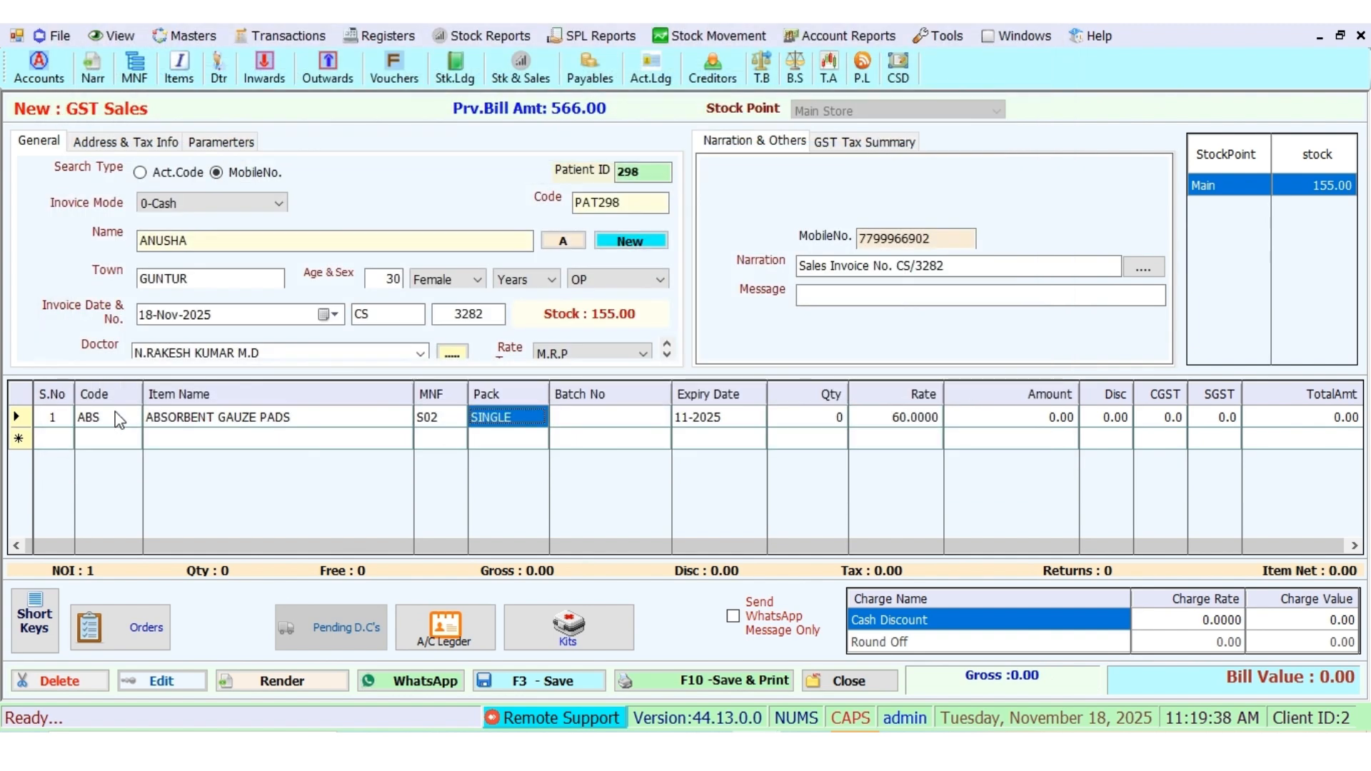
text(10)
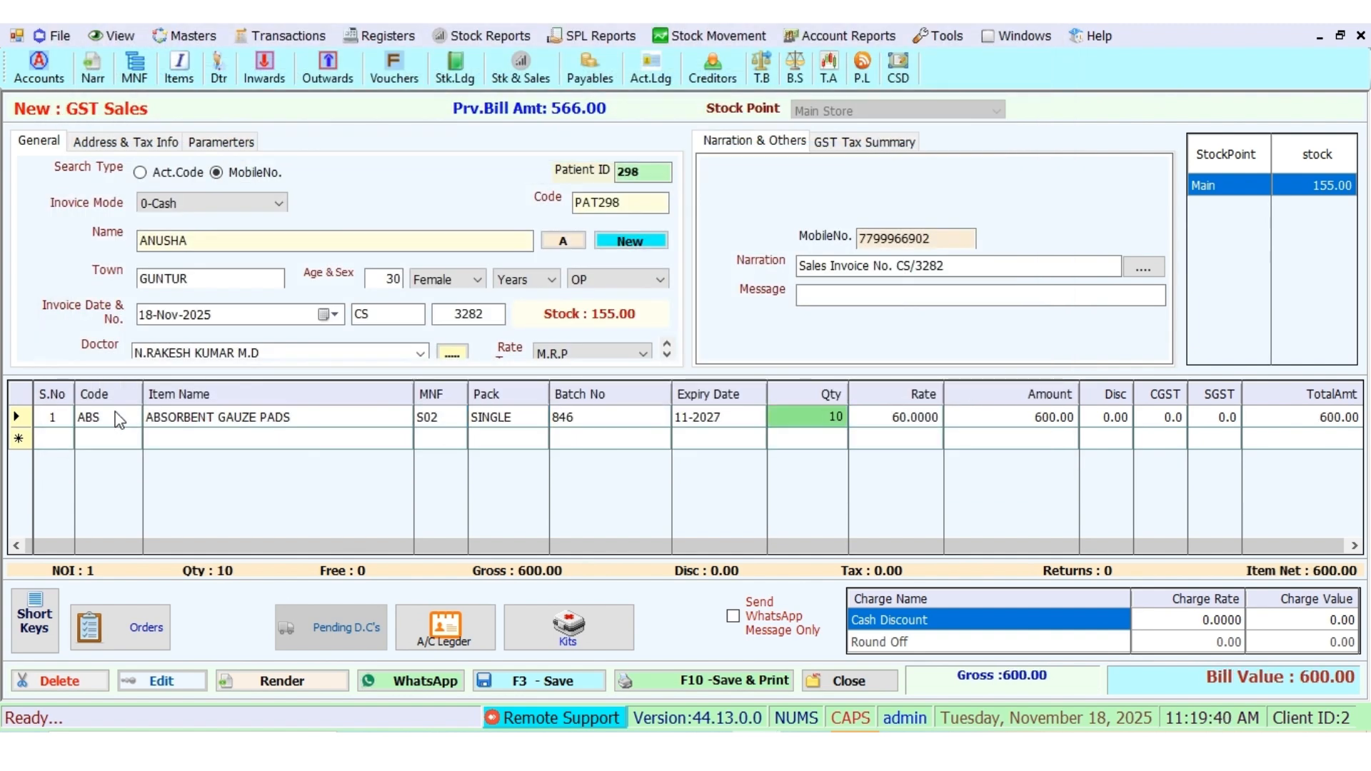
key(Return)
key(Return)
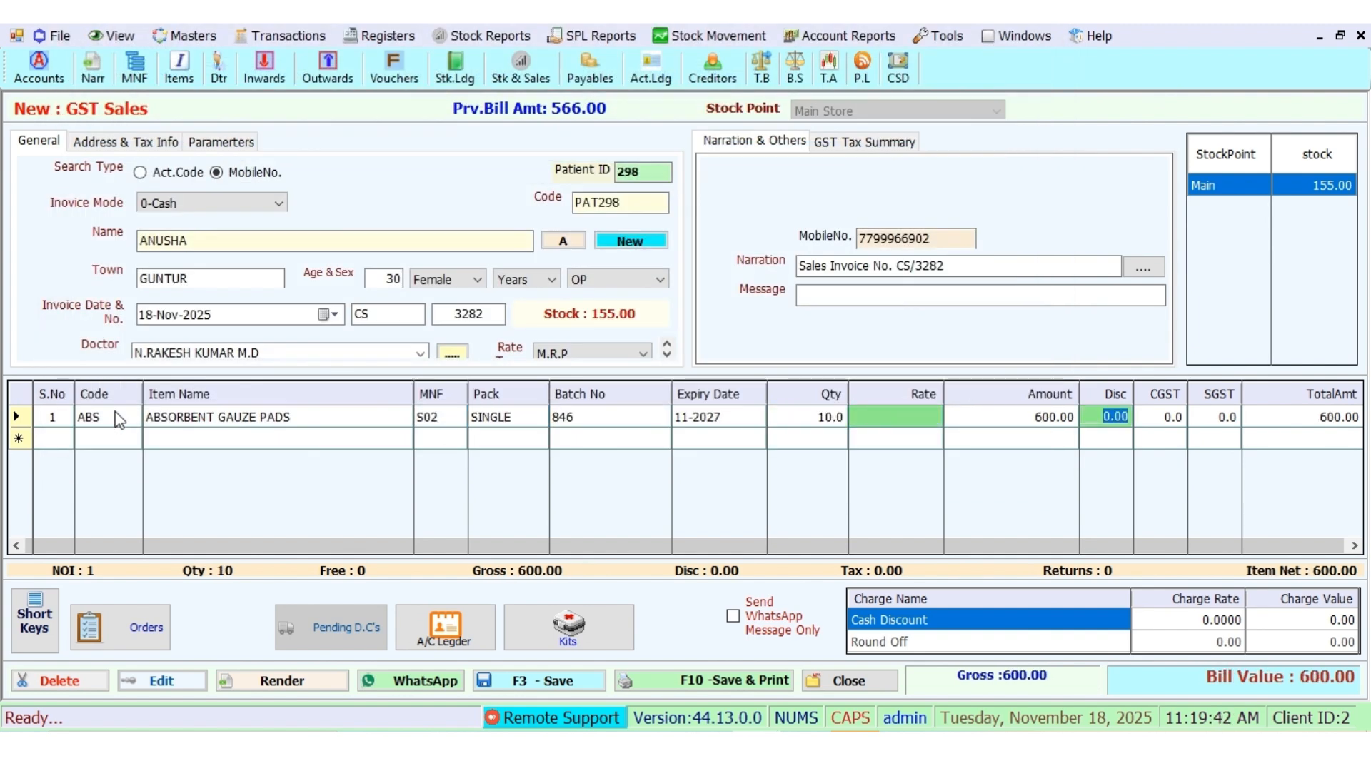
key(Return)
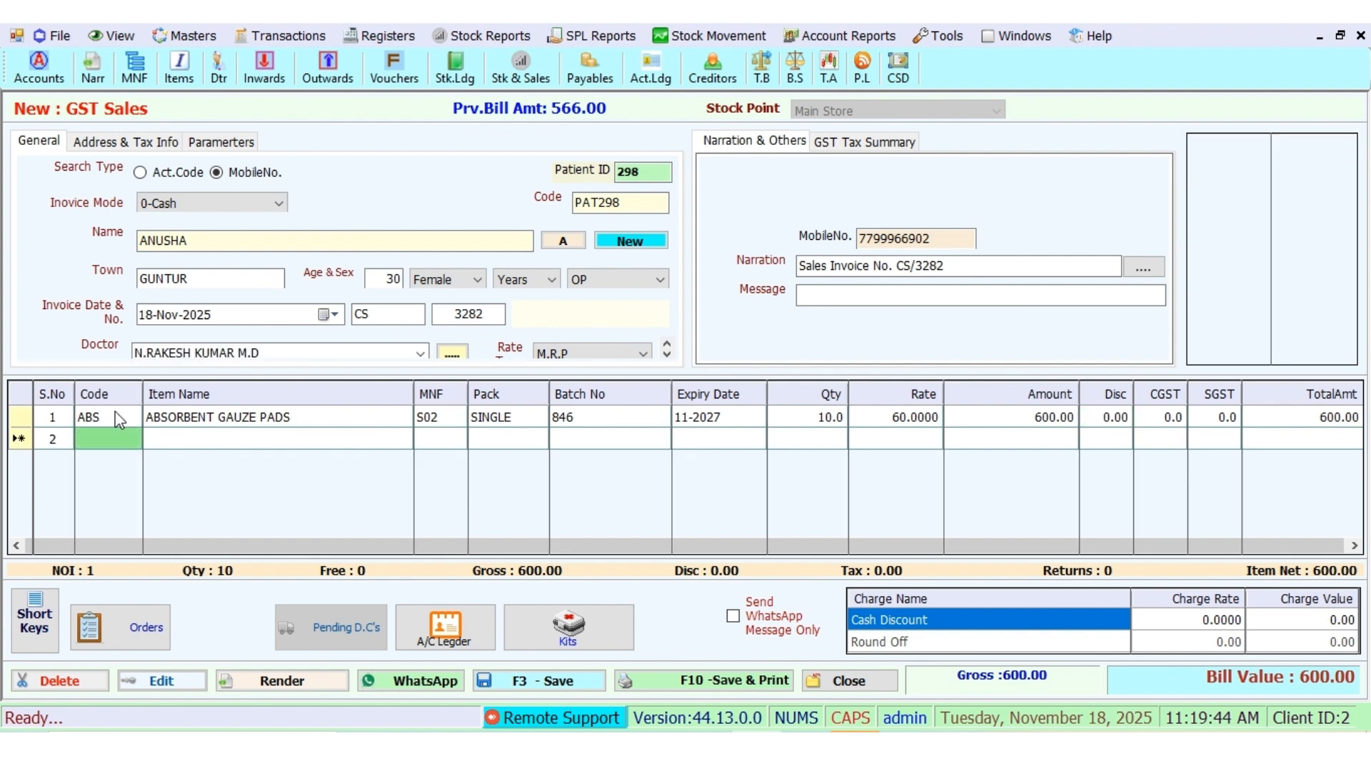
text(DA)
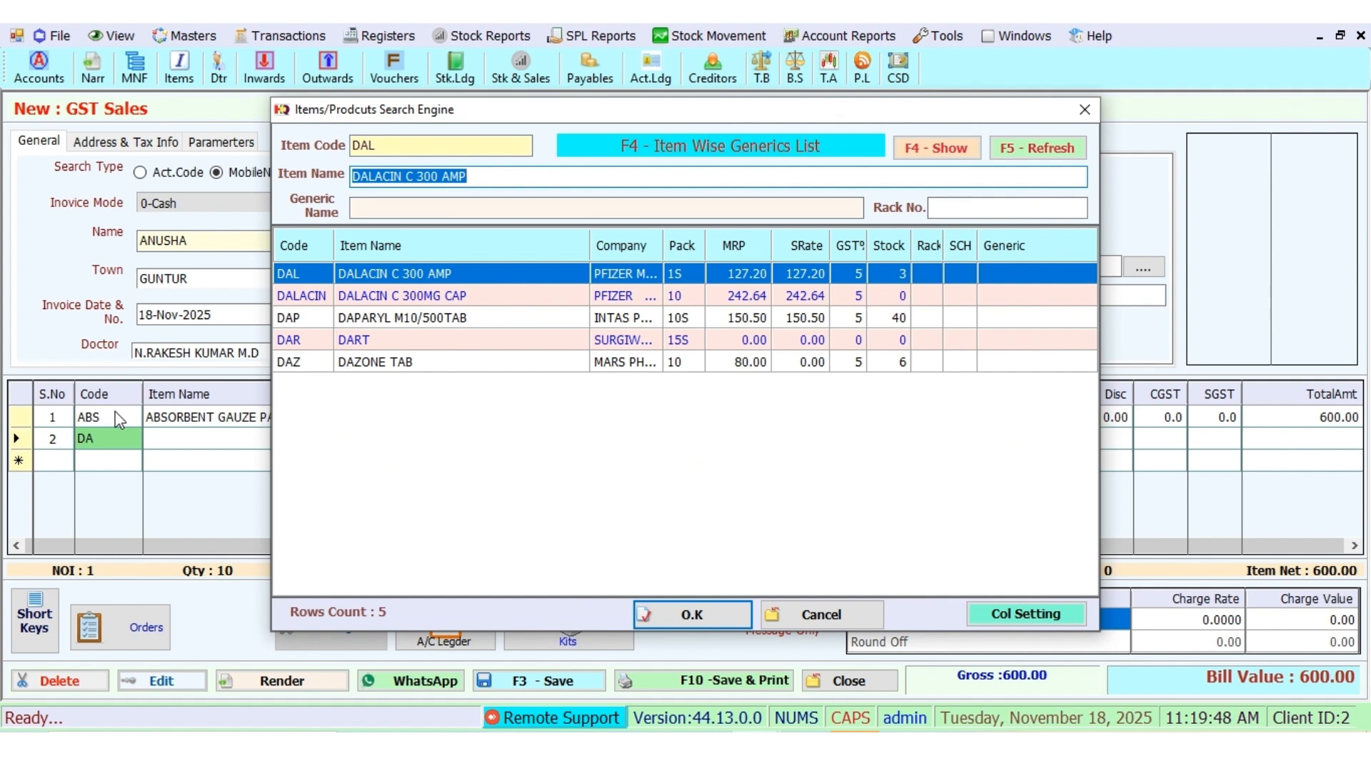
key(Return)
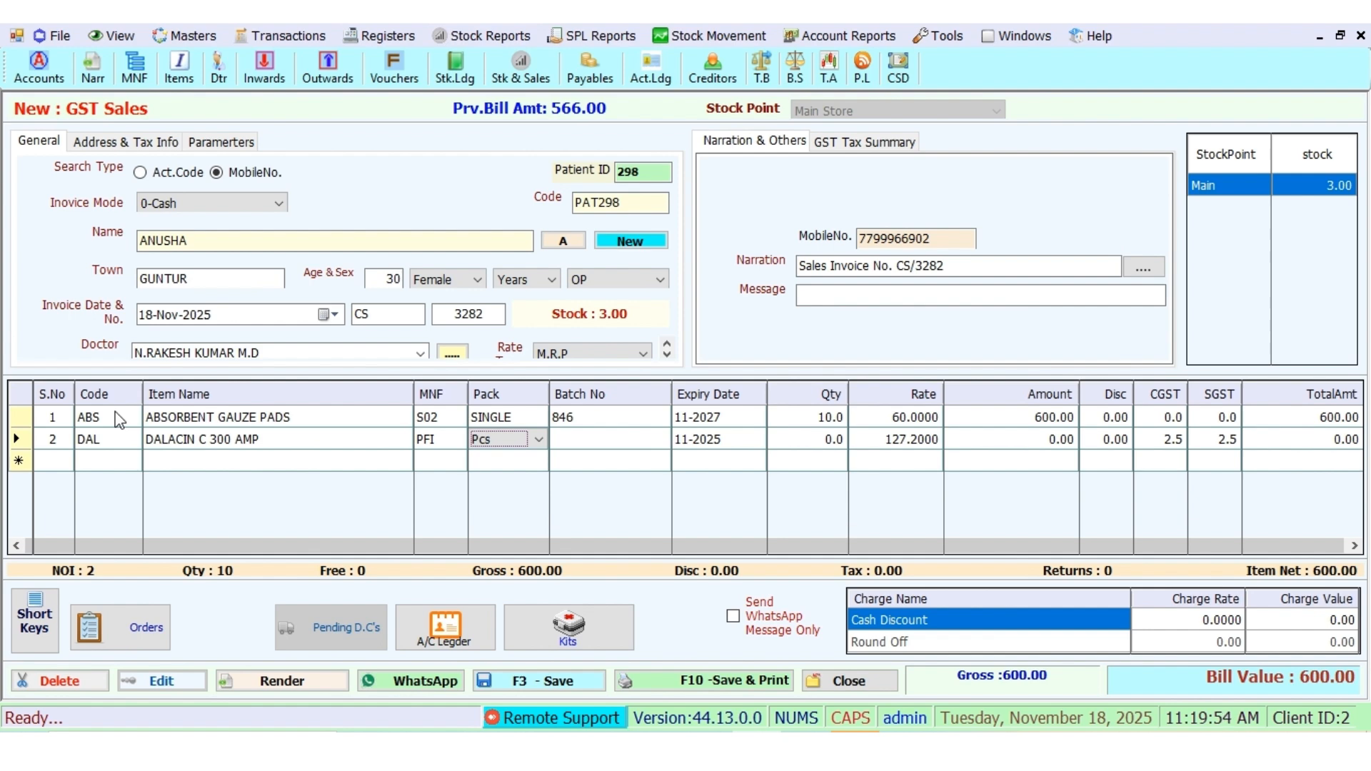
Step: Delete the DALACIN C 300 AMP row so the bill totals 600.00
right_click(27, 439)
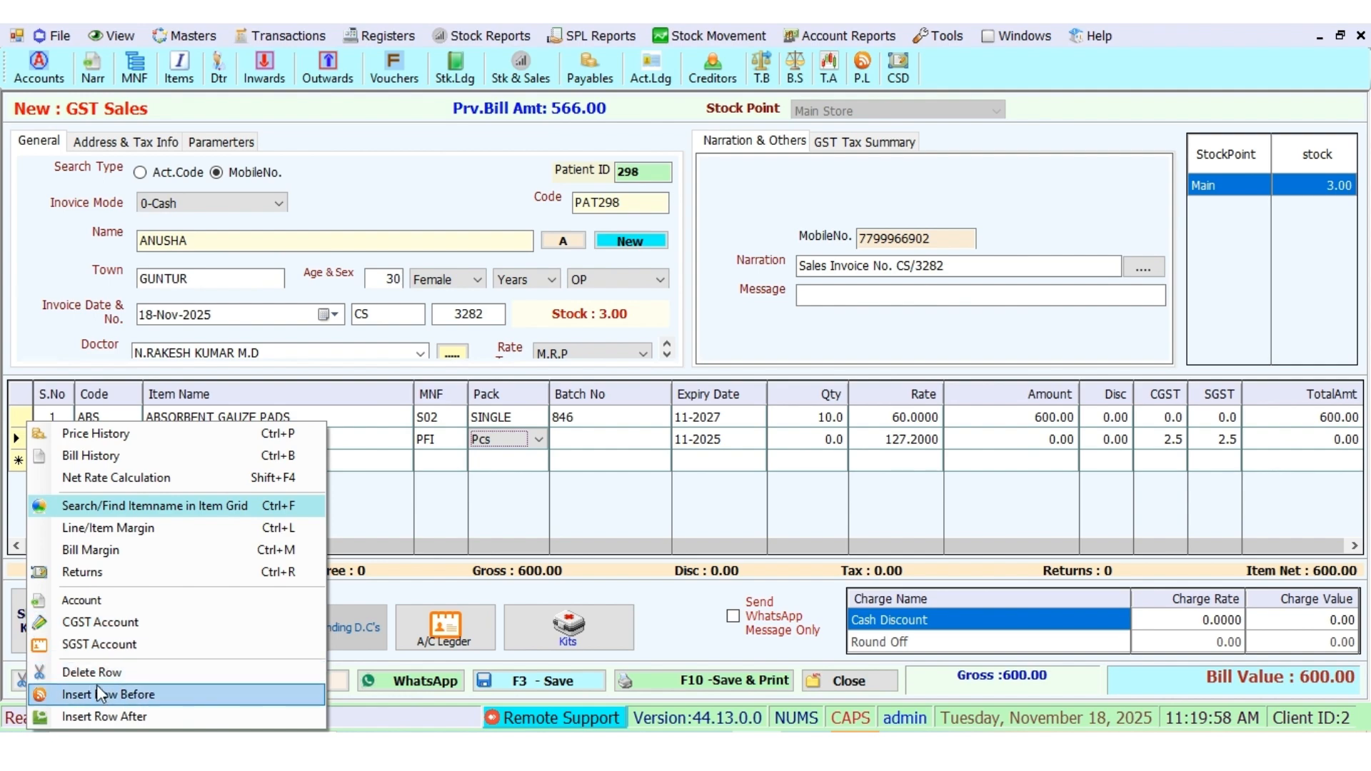
click(568, 438)
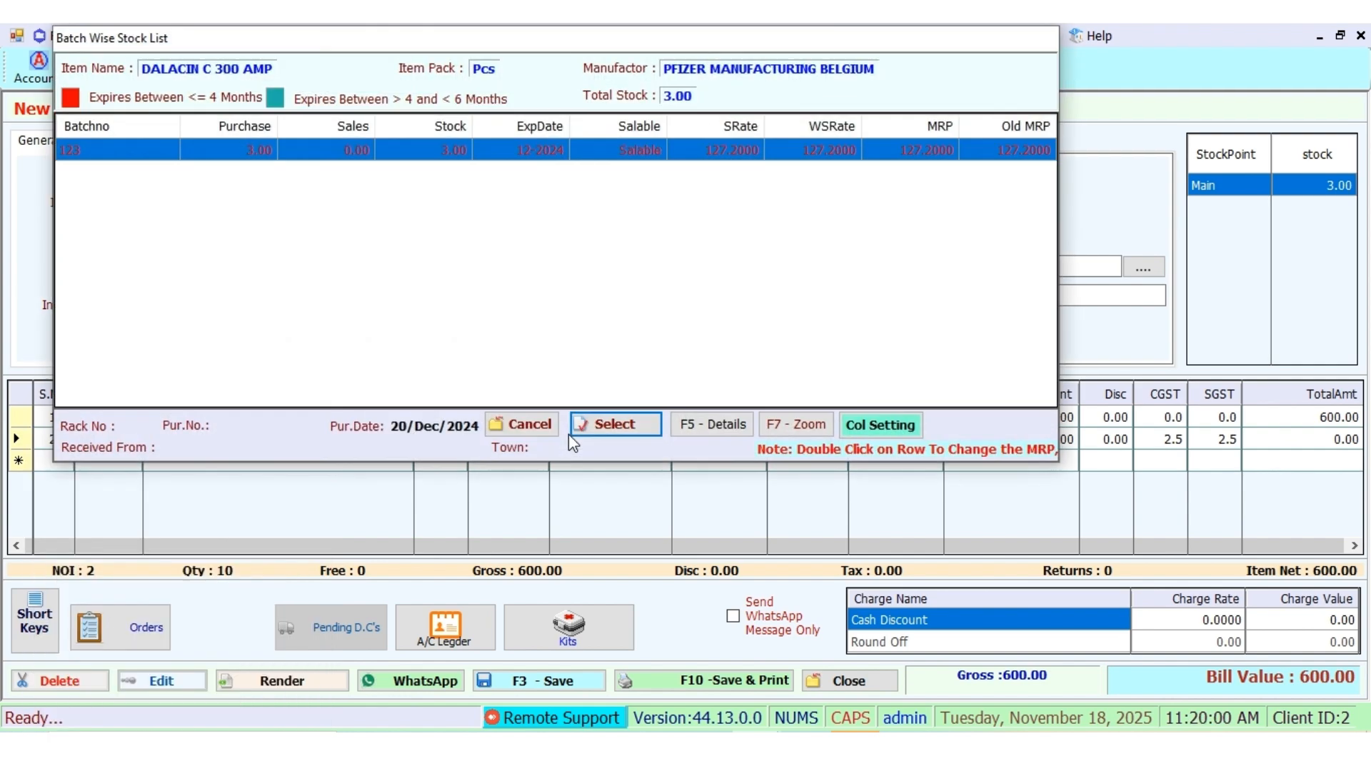
click(527, 425)
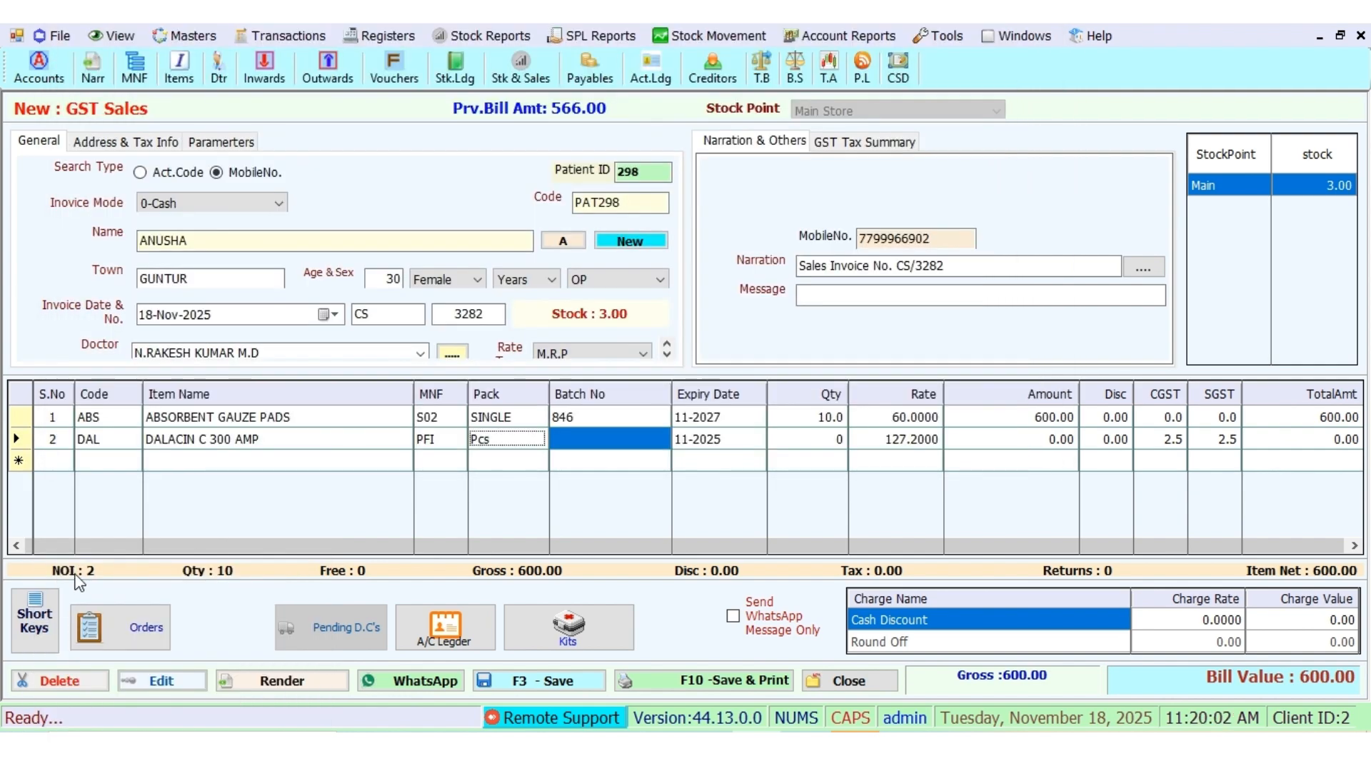
click(45, 622)
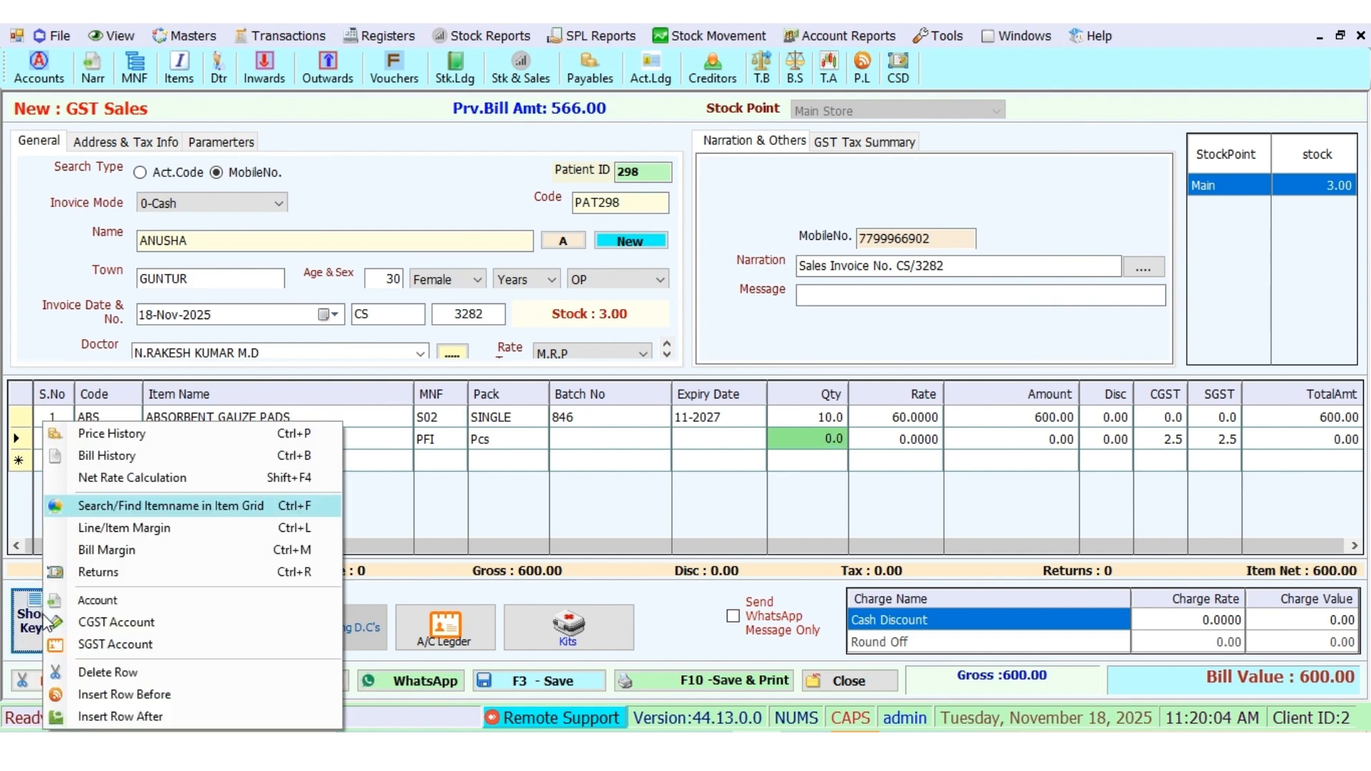
click(109, 667)
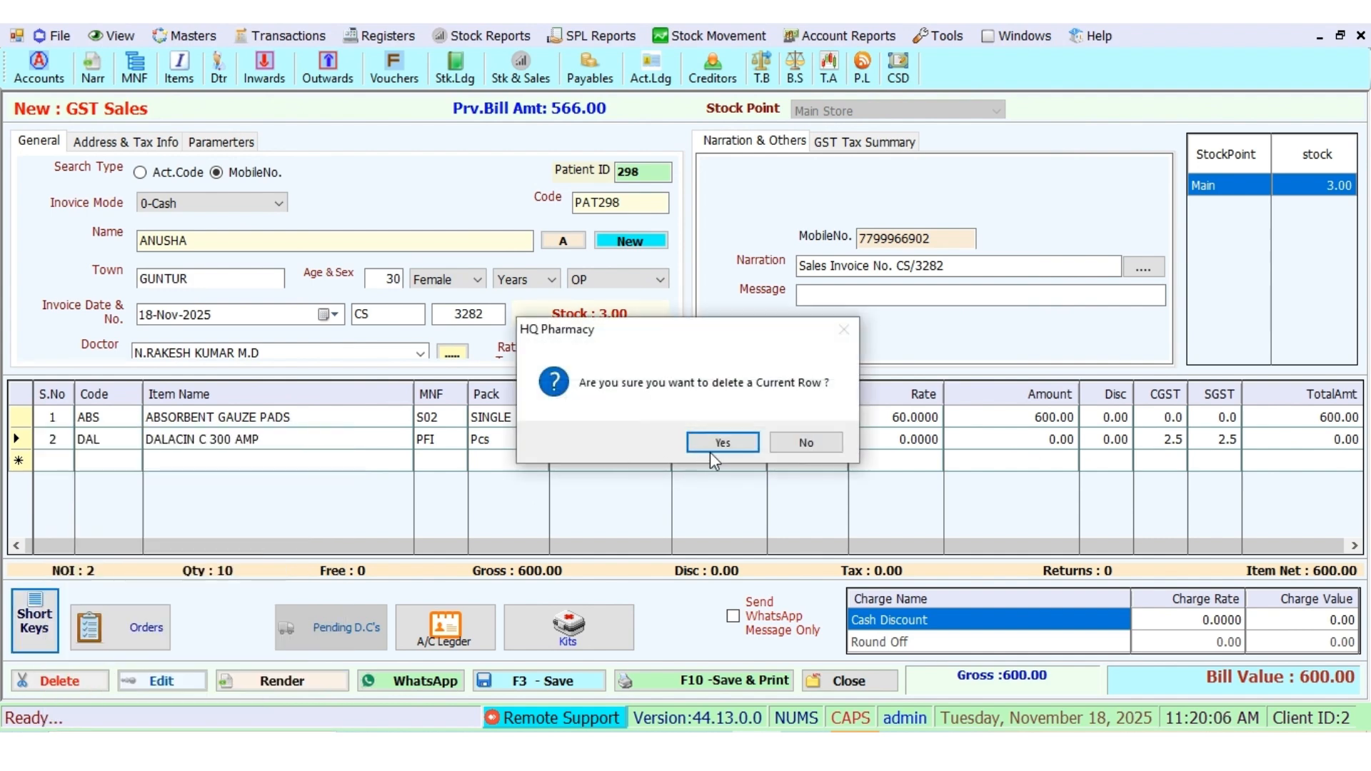
click(719, 445)
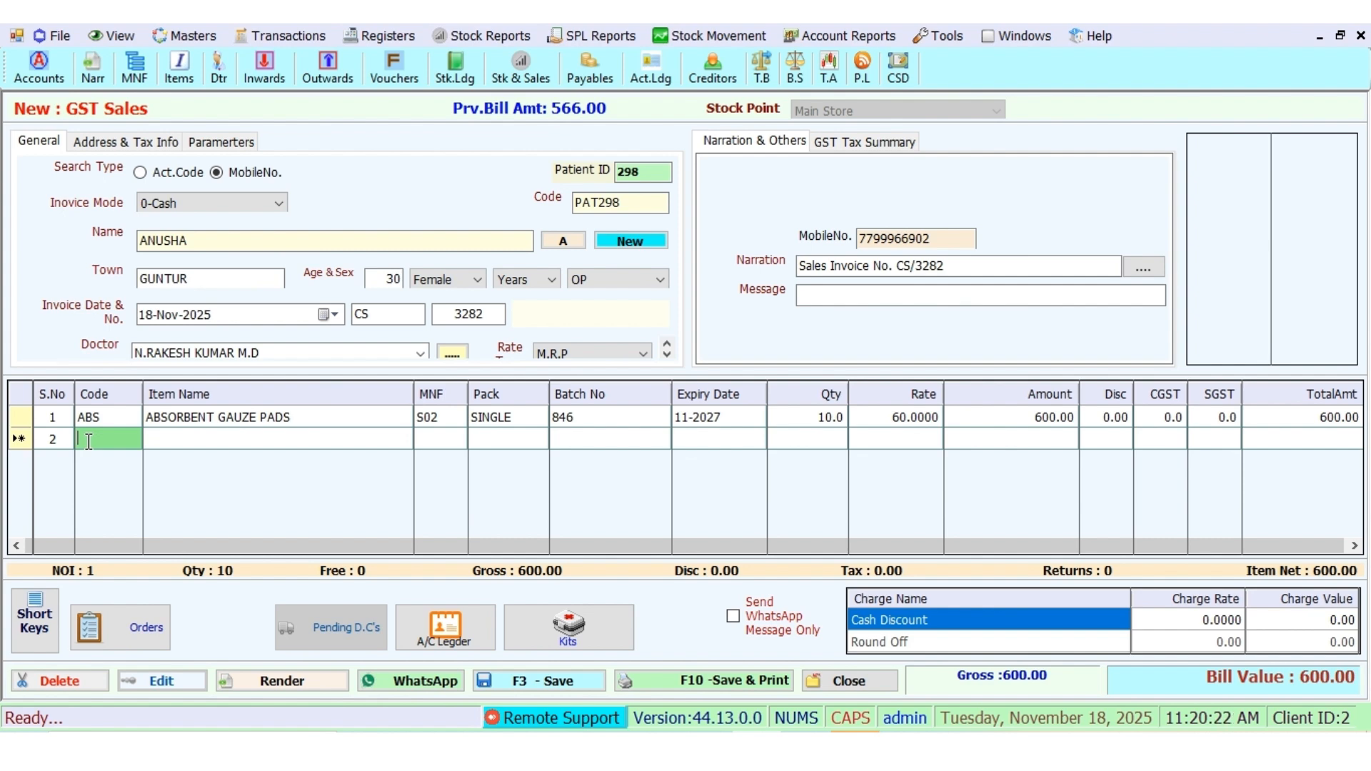
Step: Add 15 FACE MASK 3 PLY from batch 0005 and save the 675.00 invoice
text(F)
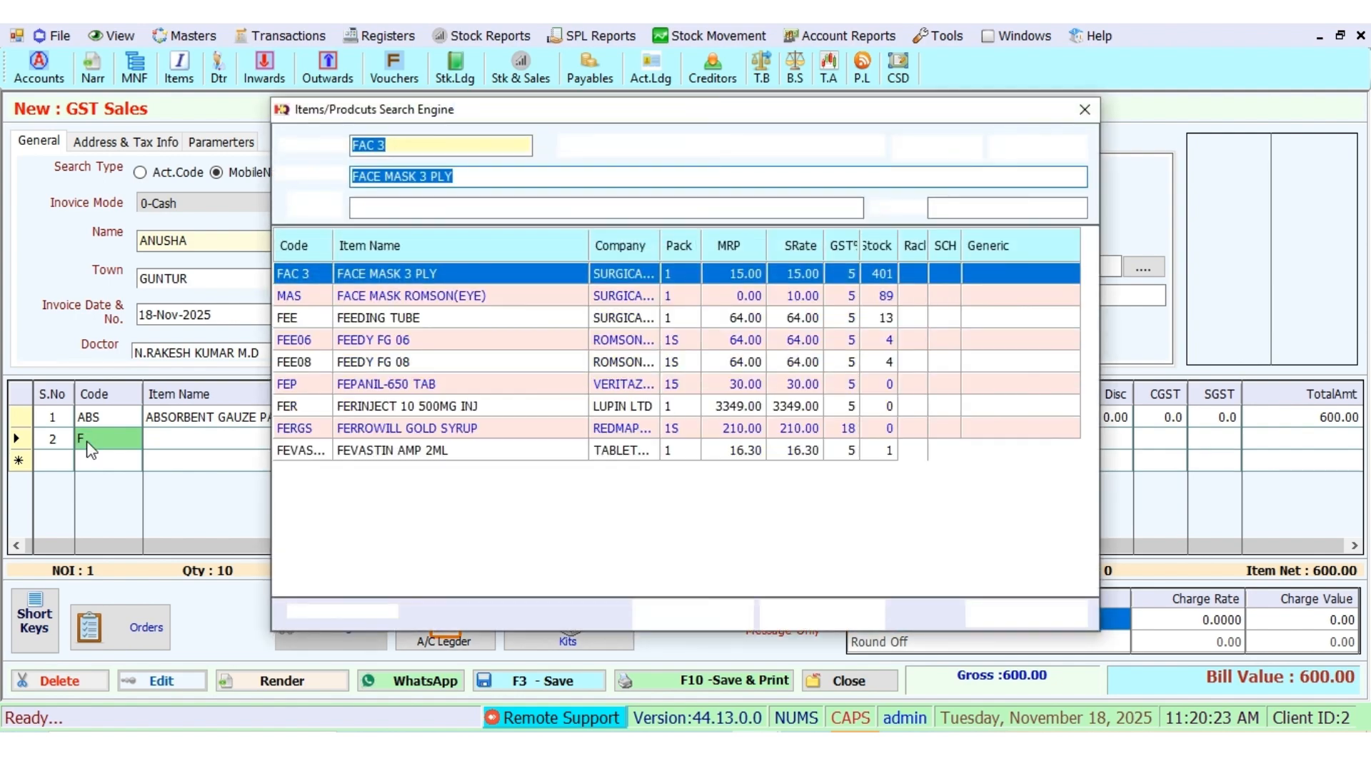
key(Return)
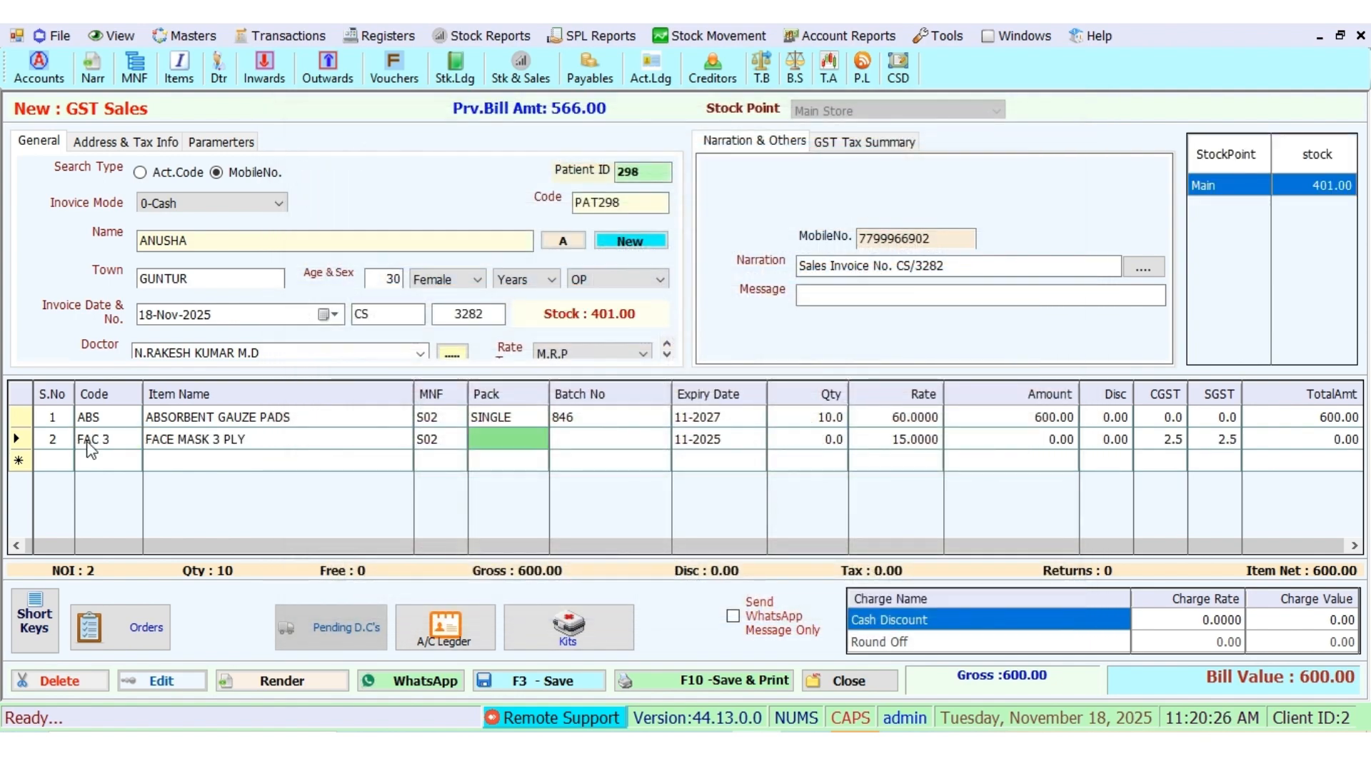
key(Down)
key(Down)
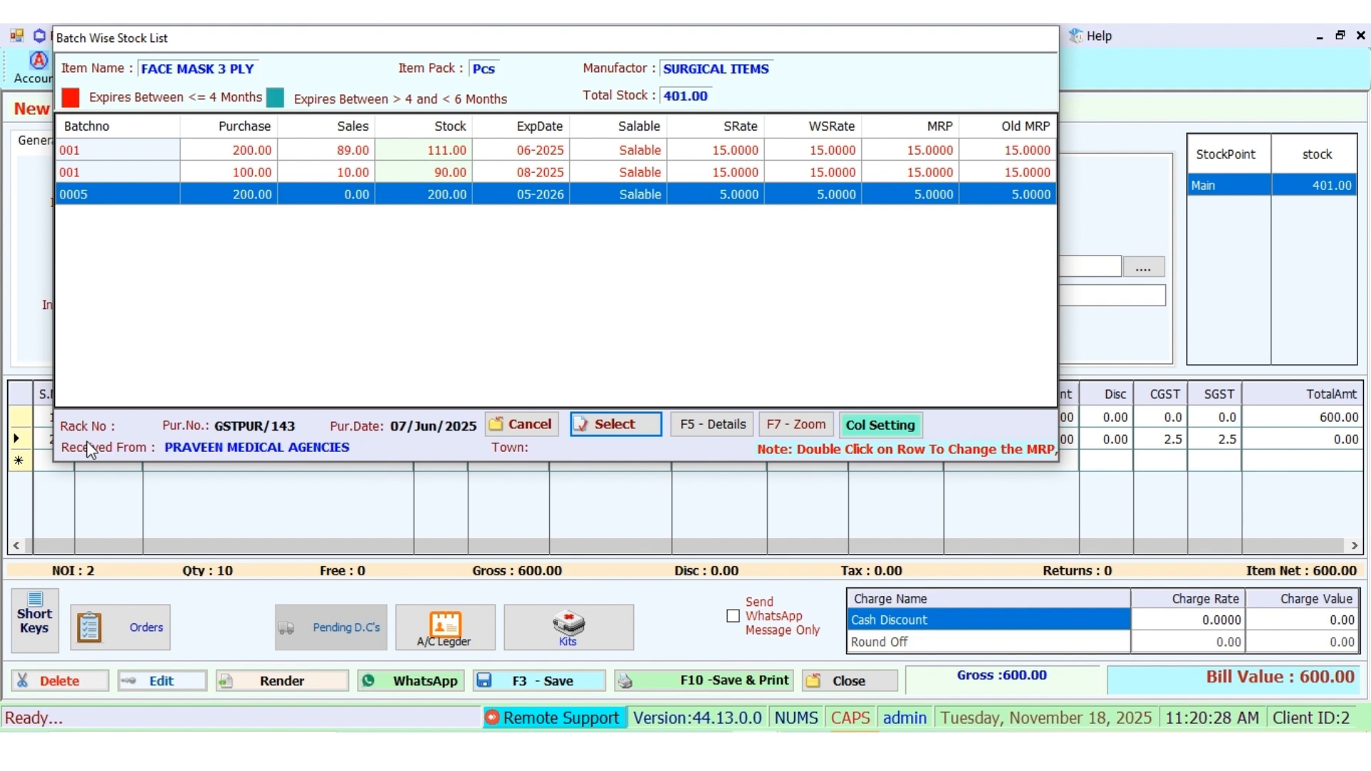
key(Return)
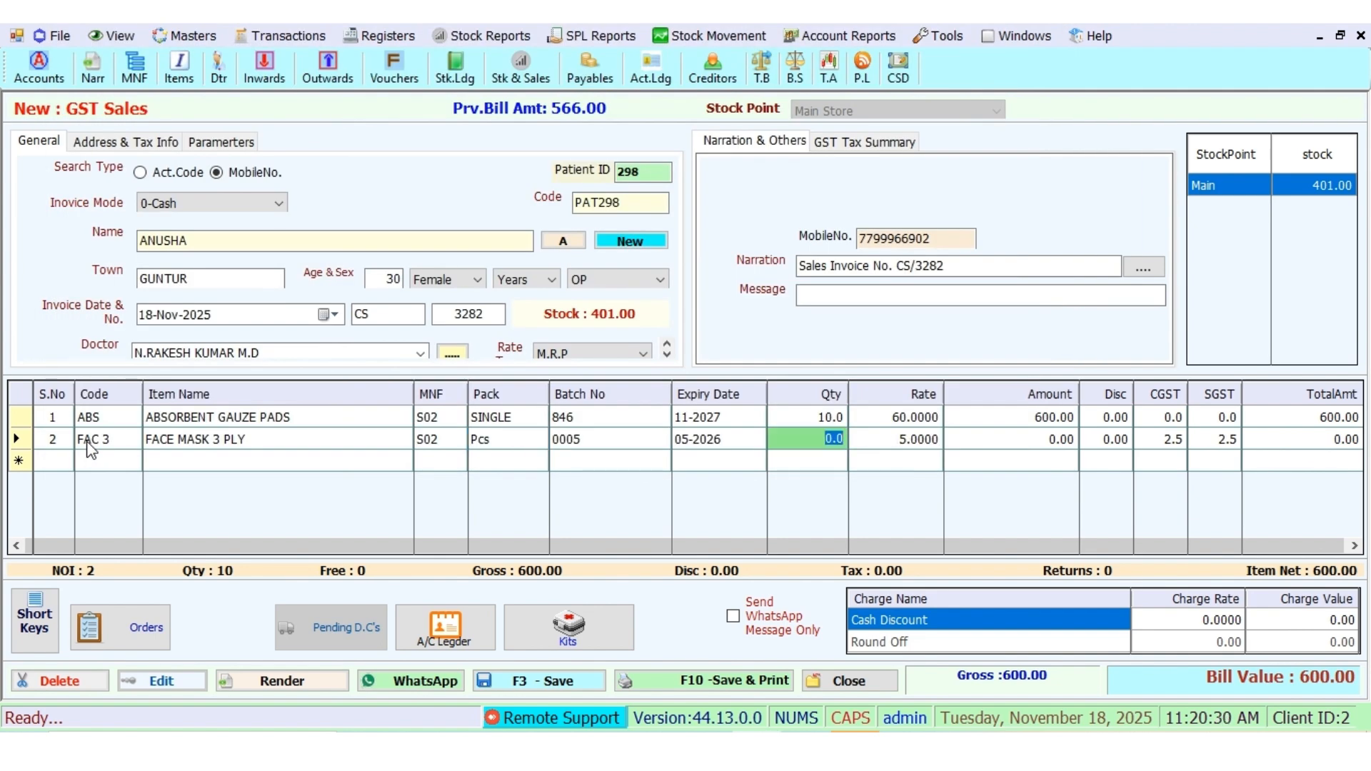
text(15)
key(Return)
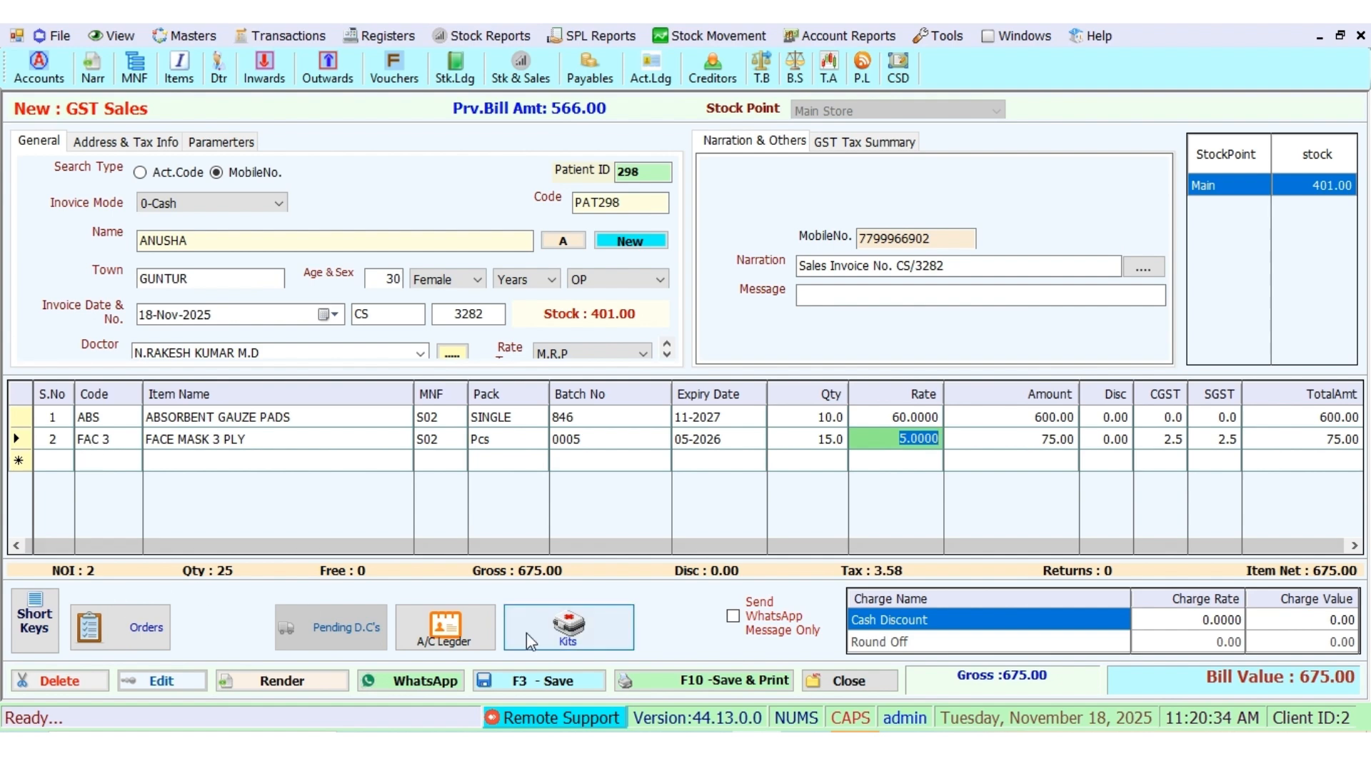
click(552, 686)
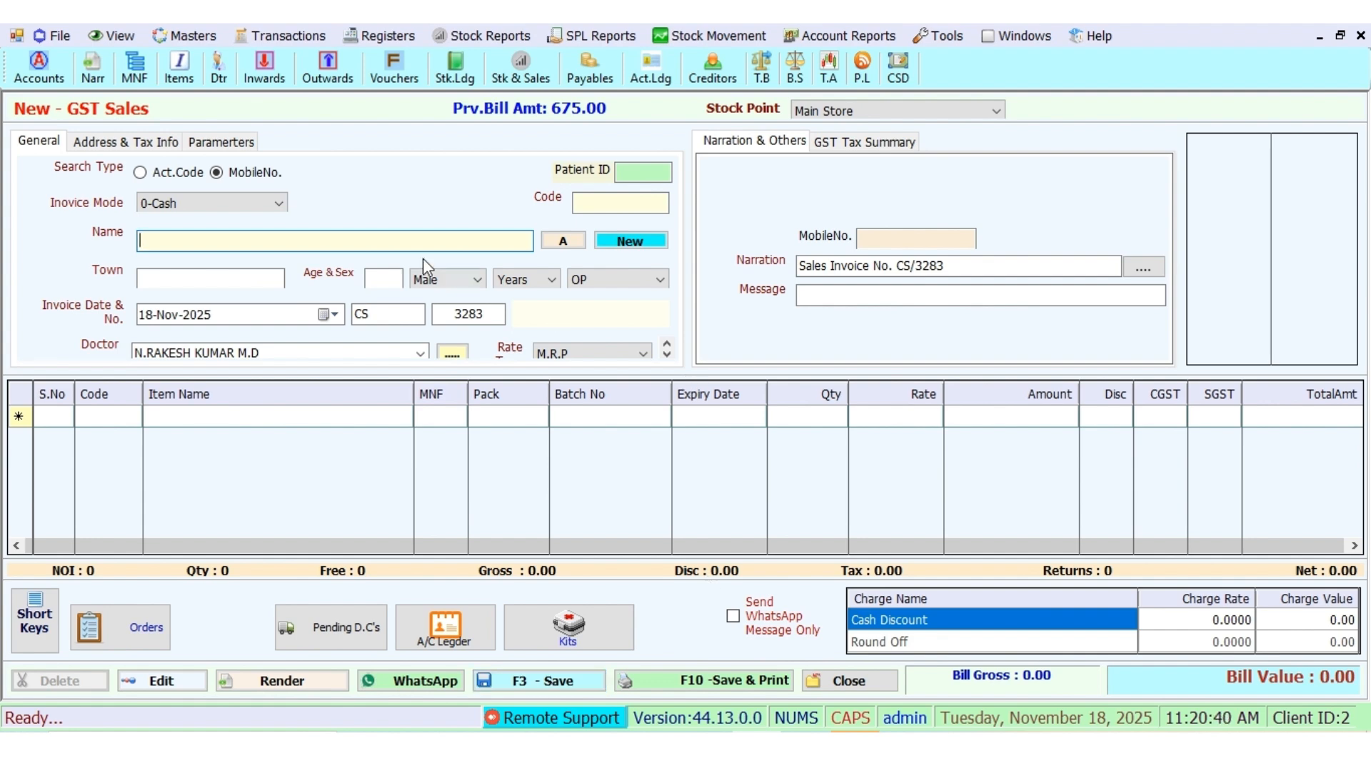
Step: Enter the customer's mobile number, correcting the mistyped last digits
click(885, 236)
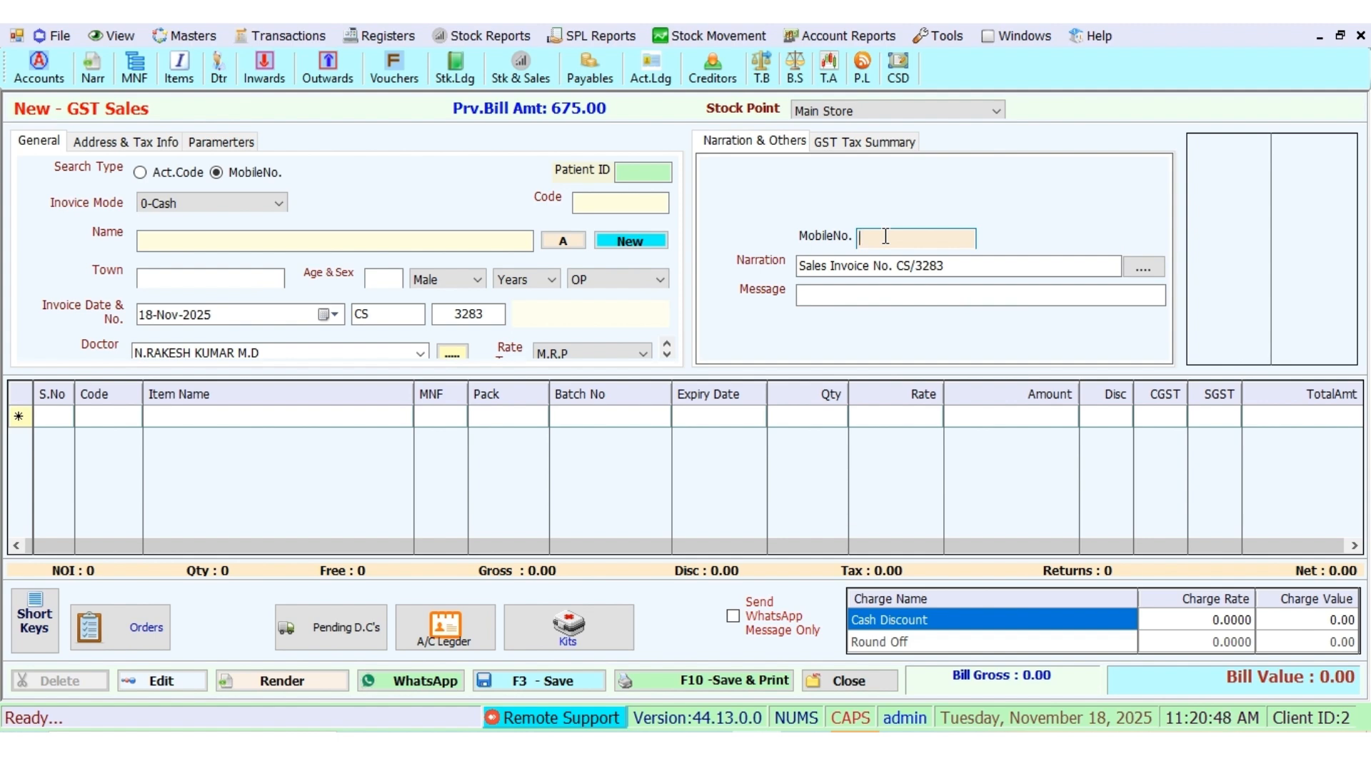
key(Return)
Step: Fill in the customer's name and town and choose the ophthalmologist as doctor
click(170, 242)
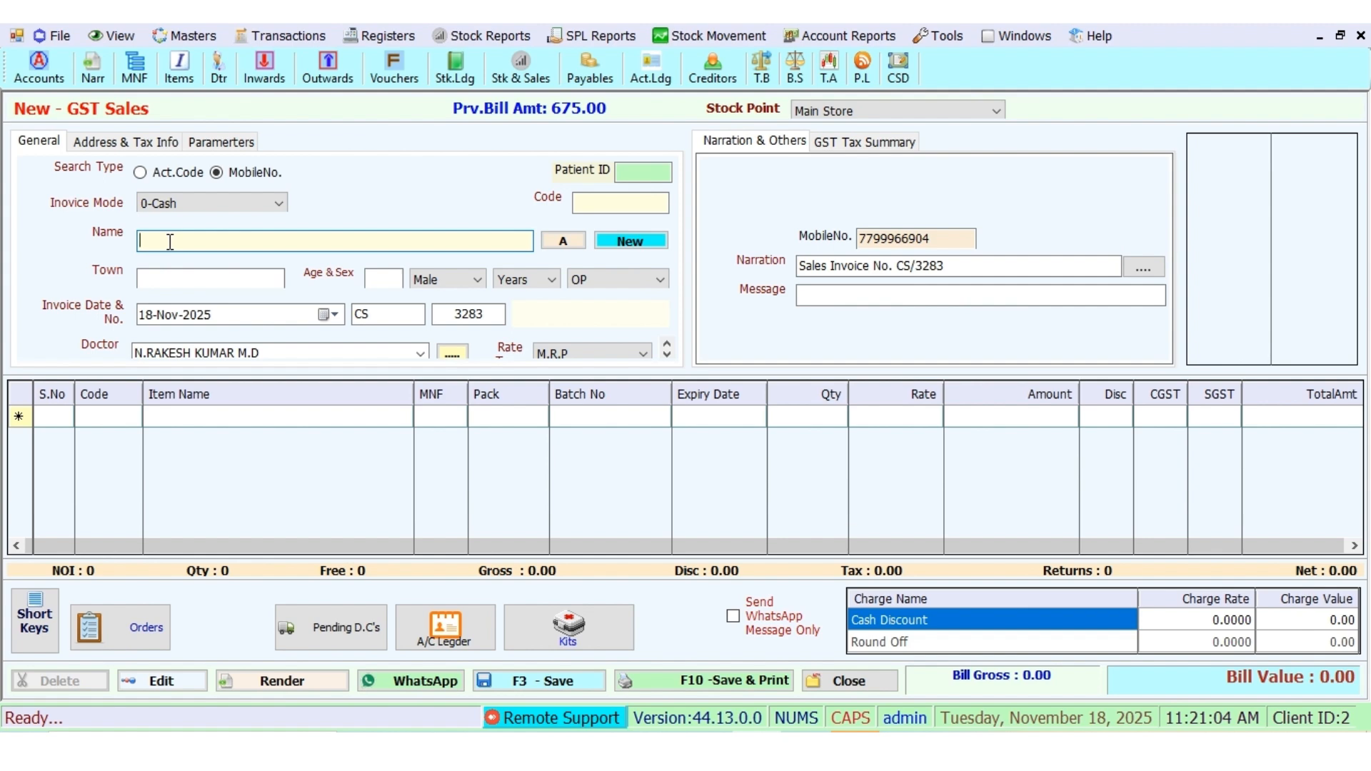
text(GIRI)
click(149, 281)
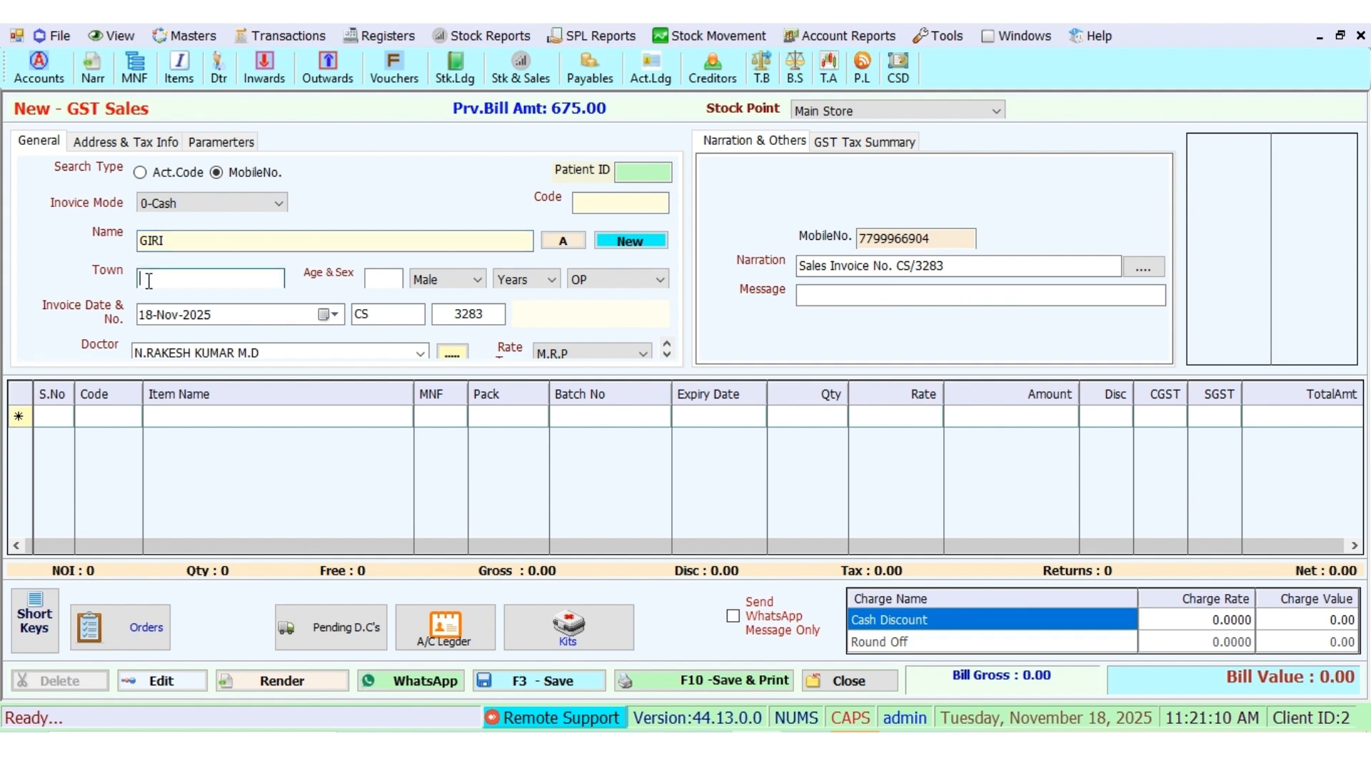
text(GUNTUR)
click(421, 352)
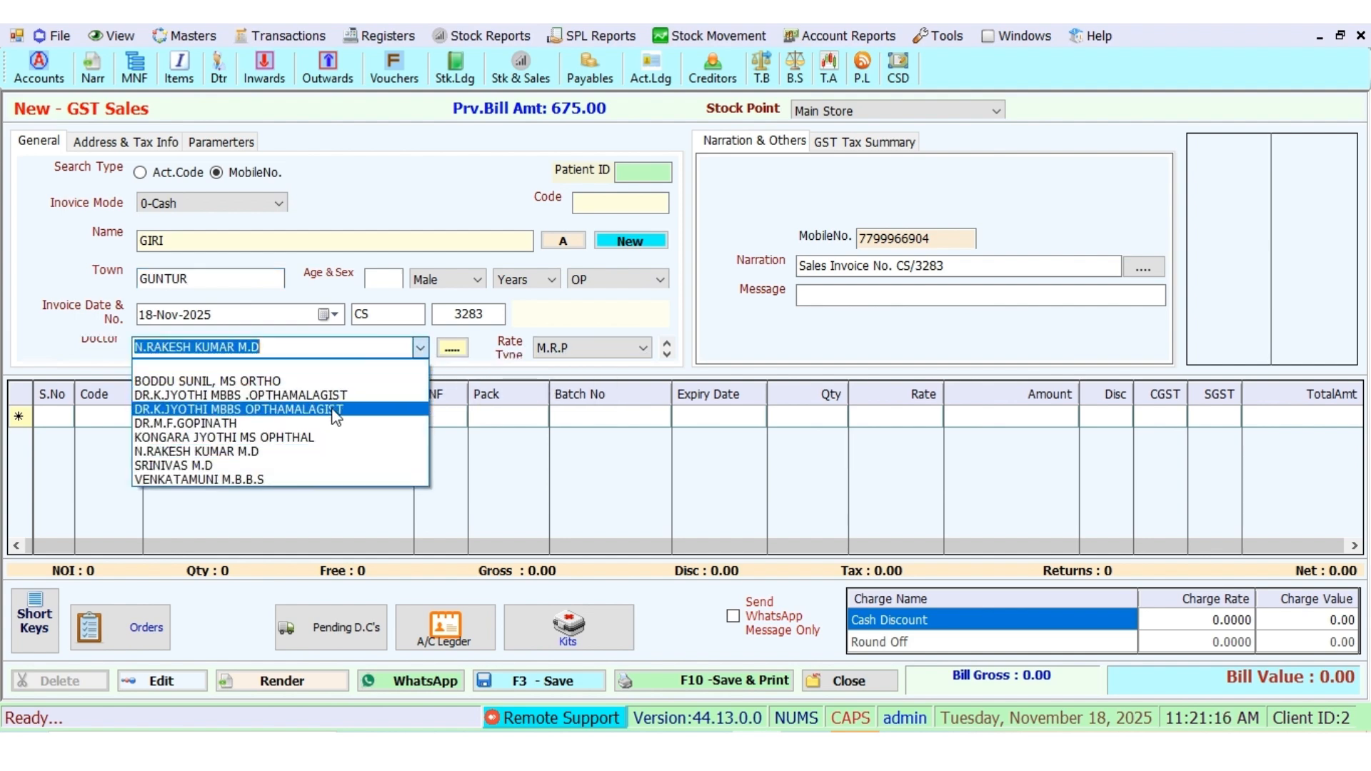
click(338, 409)
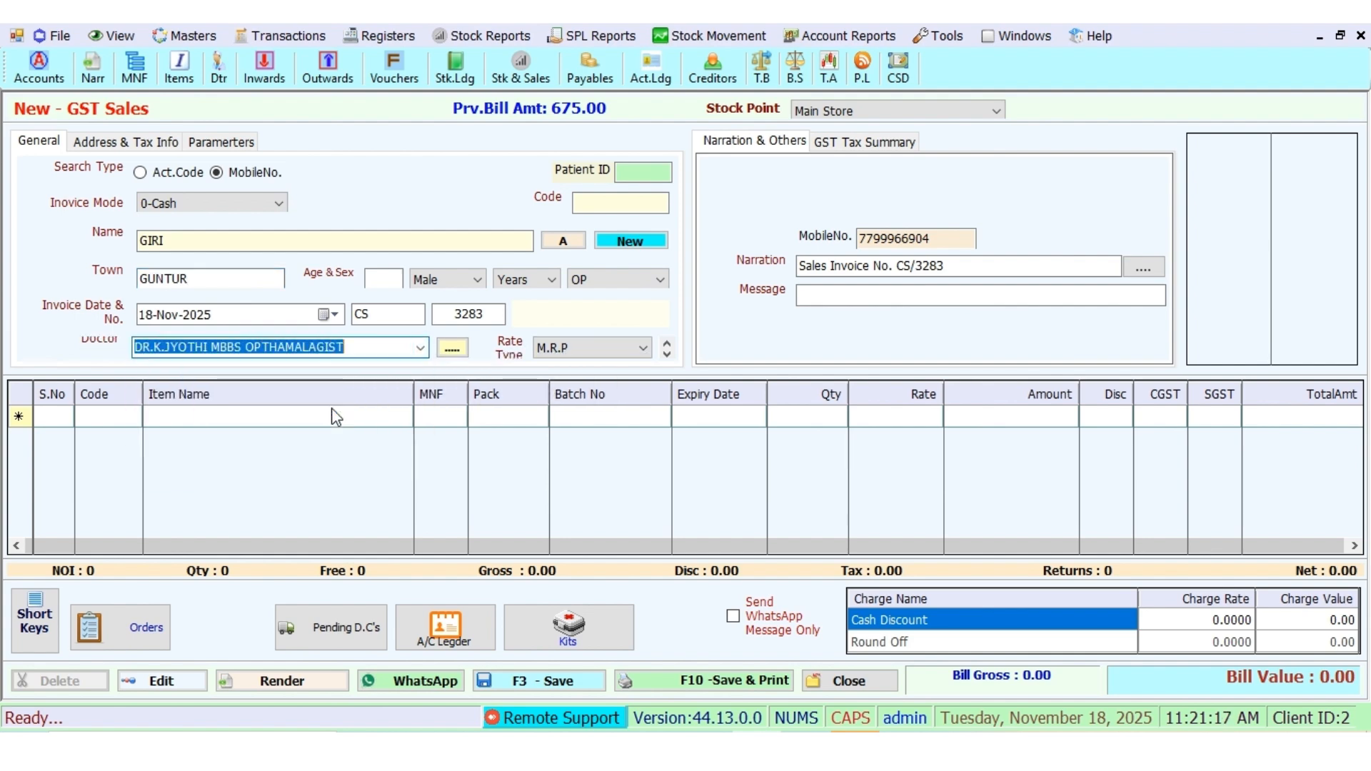
click(109, 417)
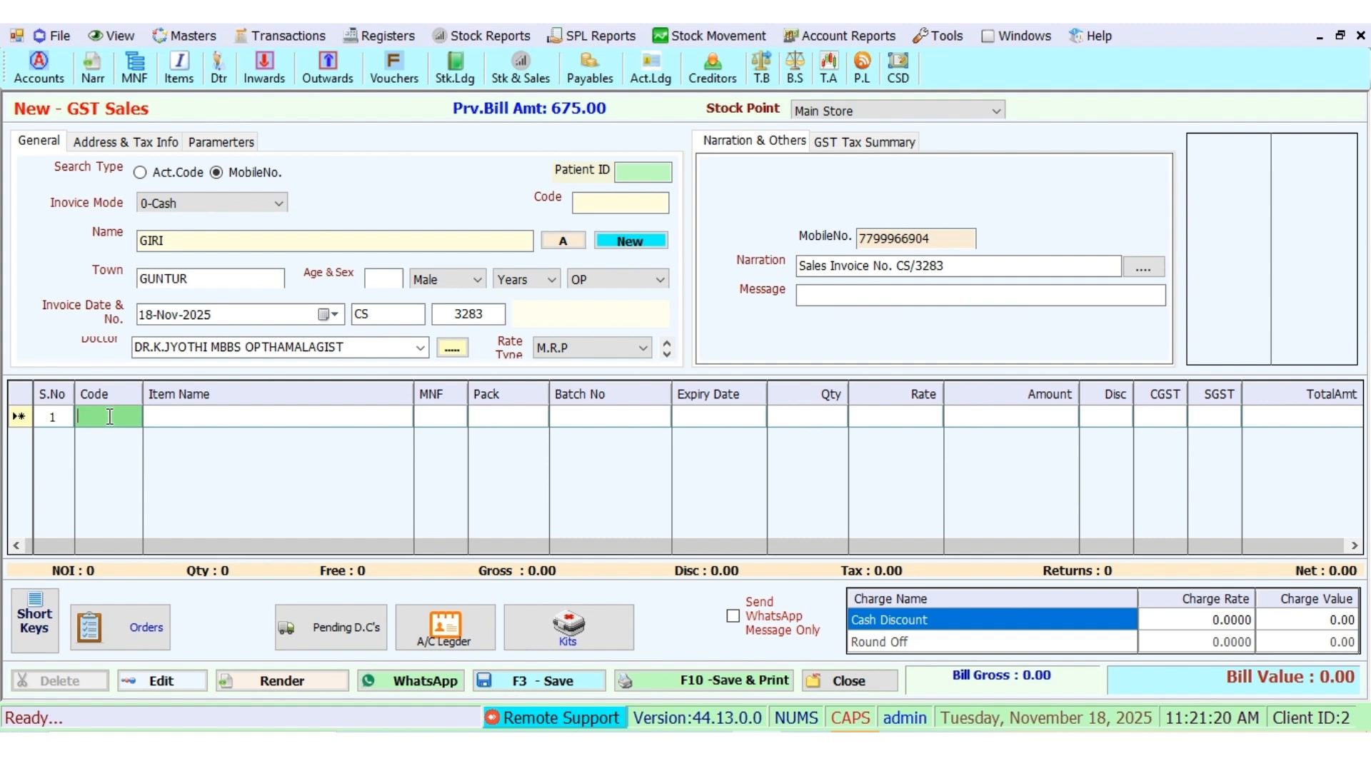
Step: Bill 50 GARDENAL 30 from batch 654 with a 15% discount, bringing the bill to 62.00
text(G)
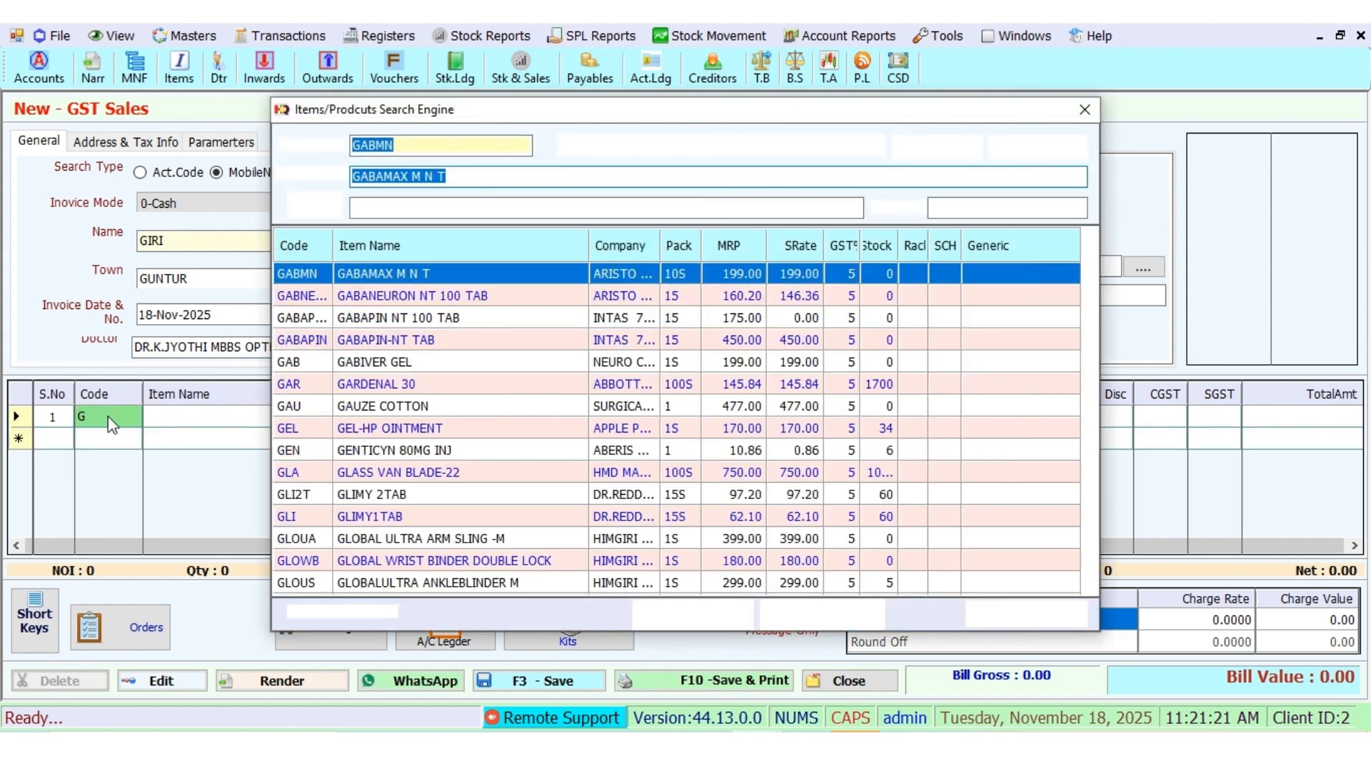
double_click(798, 383)
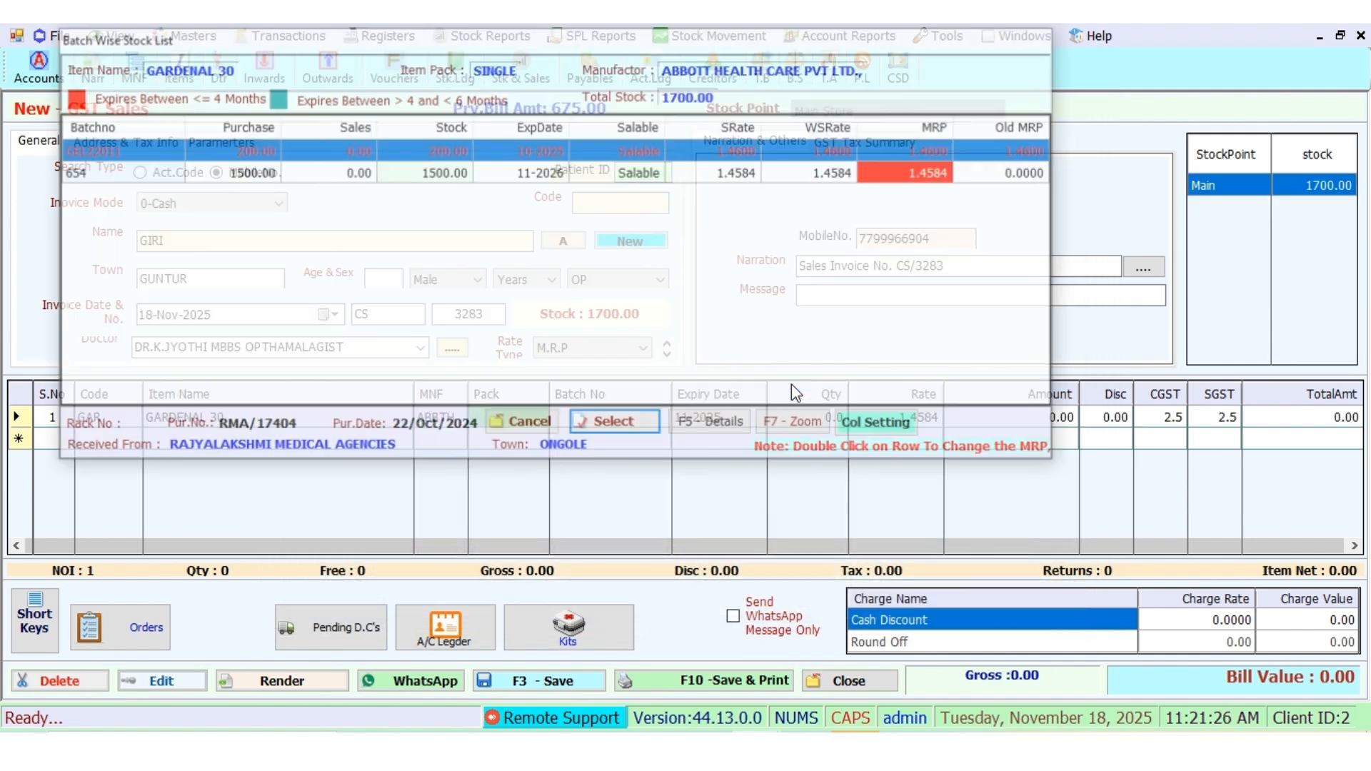
key(Down)
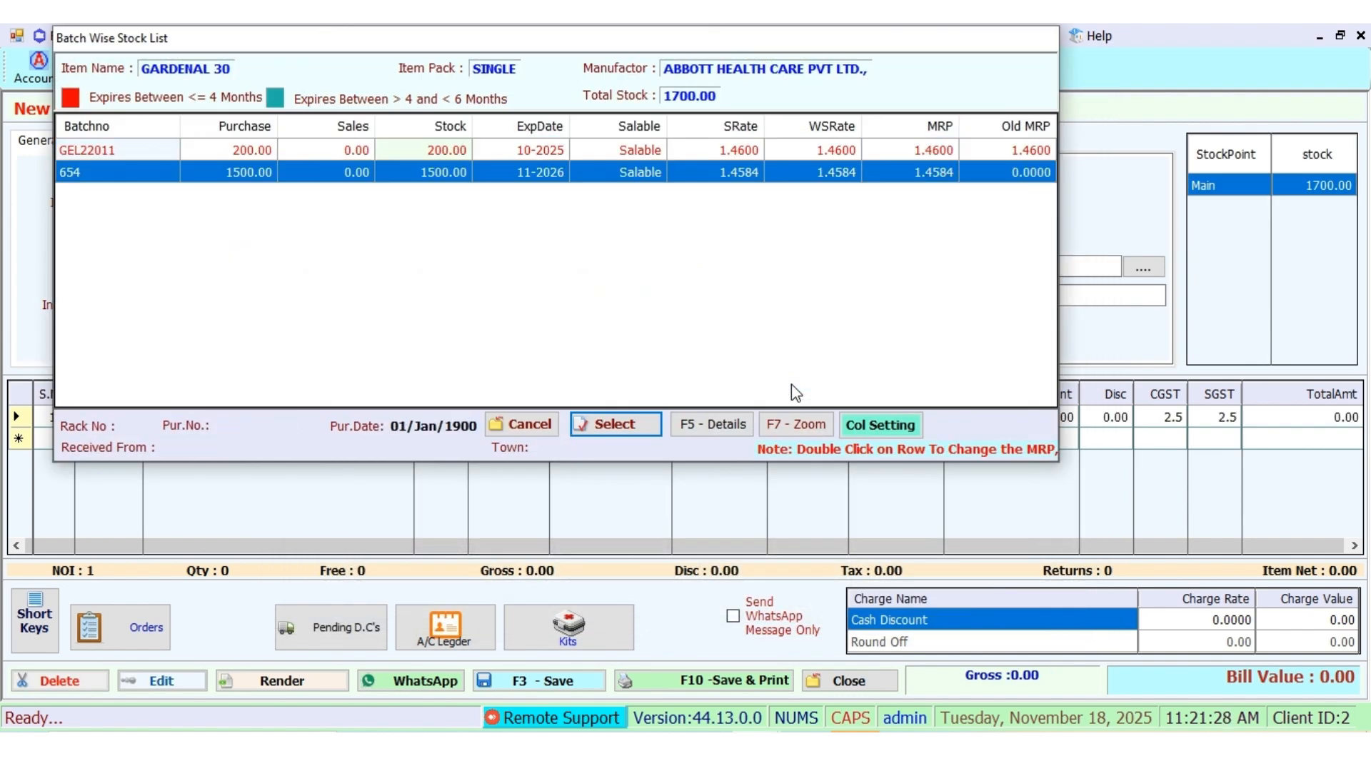
key(Return)
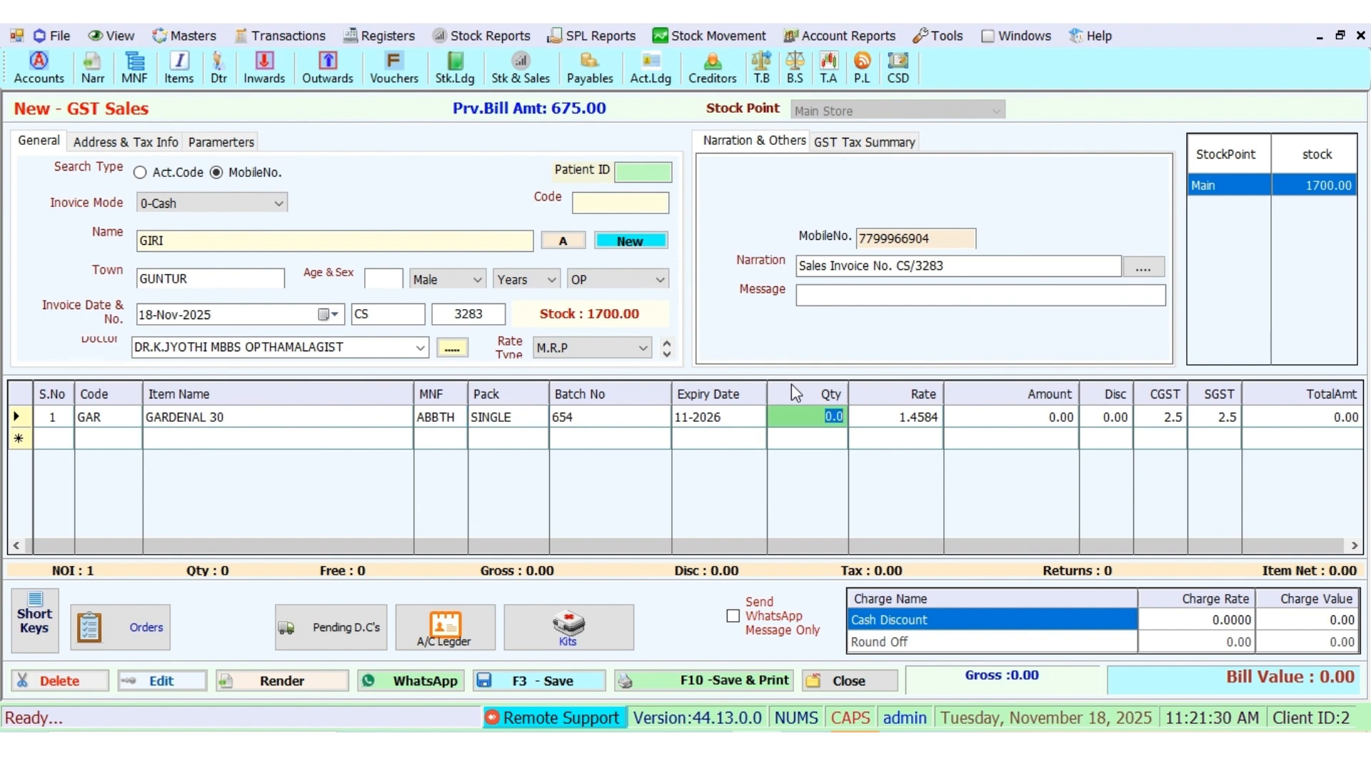
text(50)
key(Return)
key(Return)
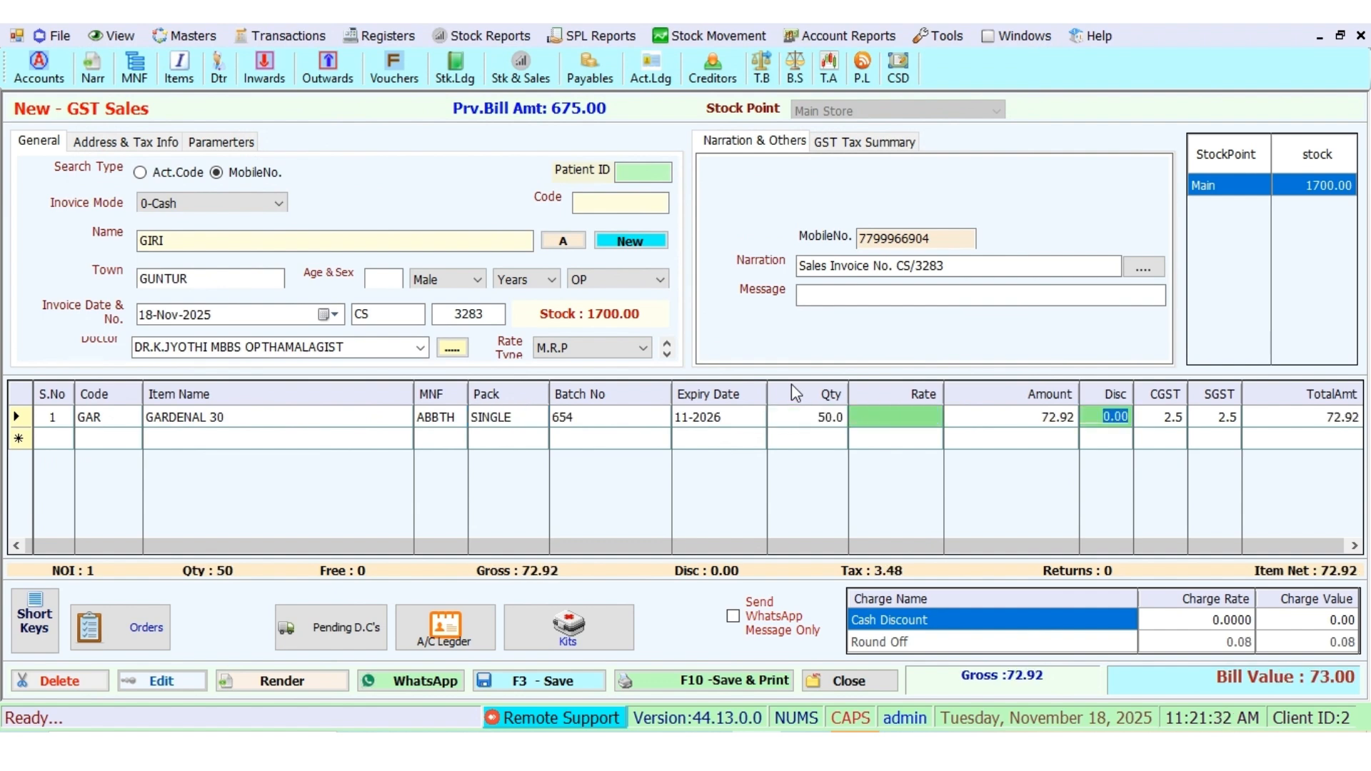
text(15)
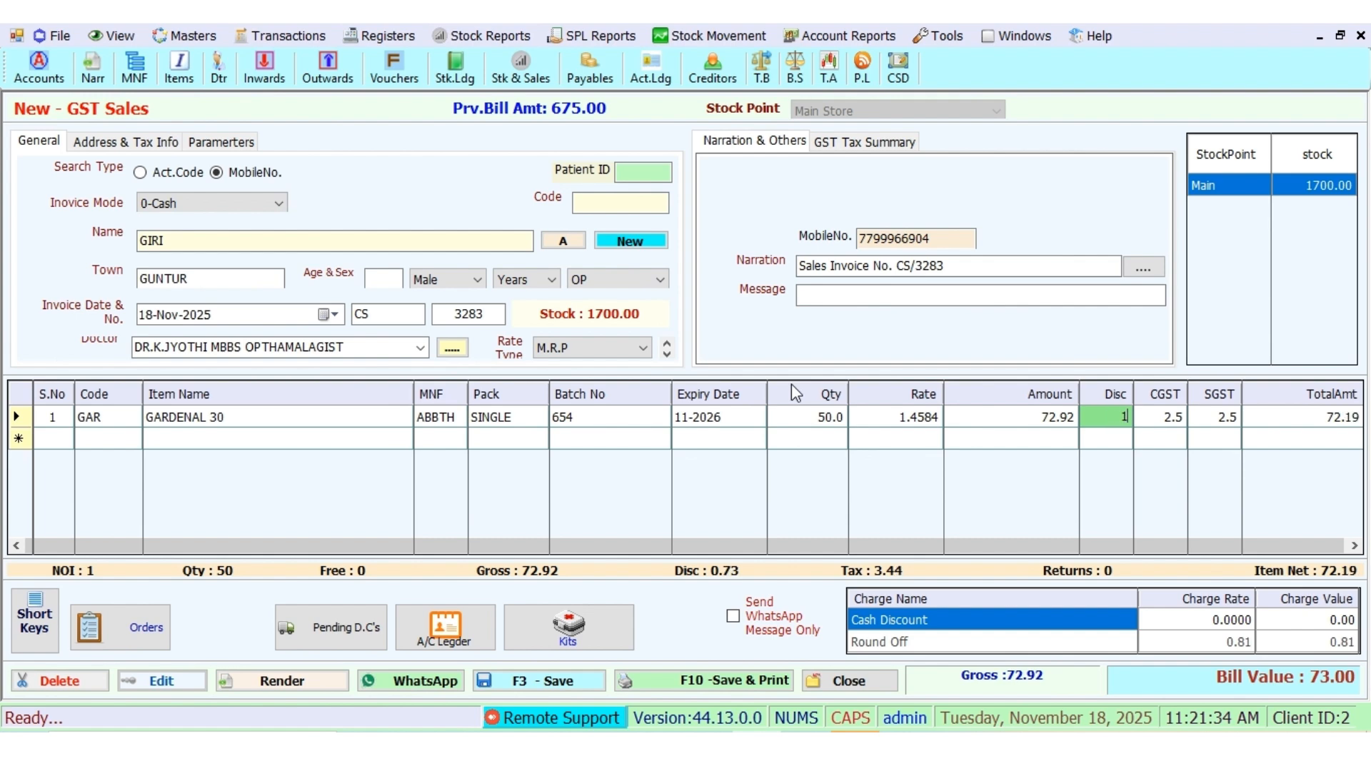
key(Return)
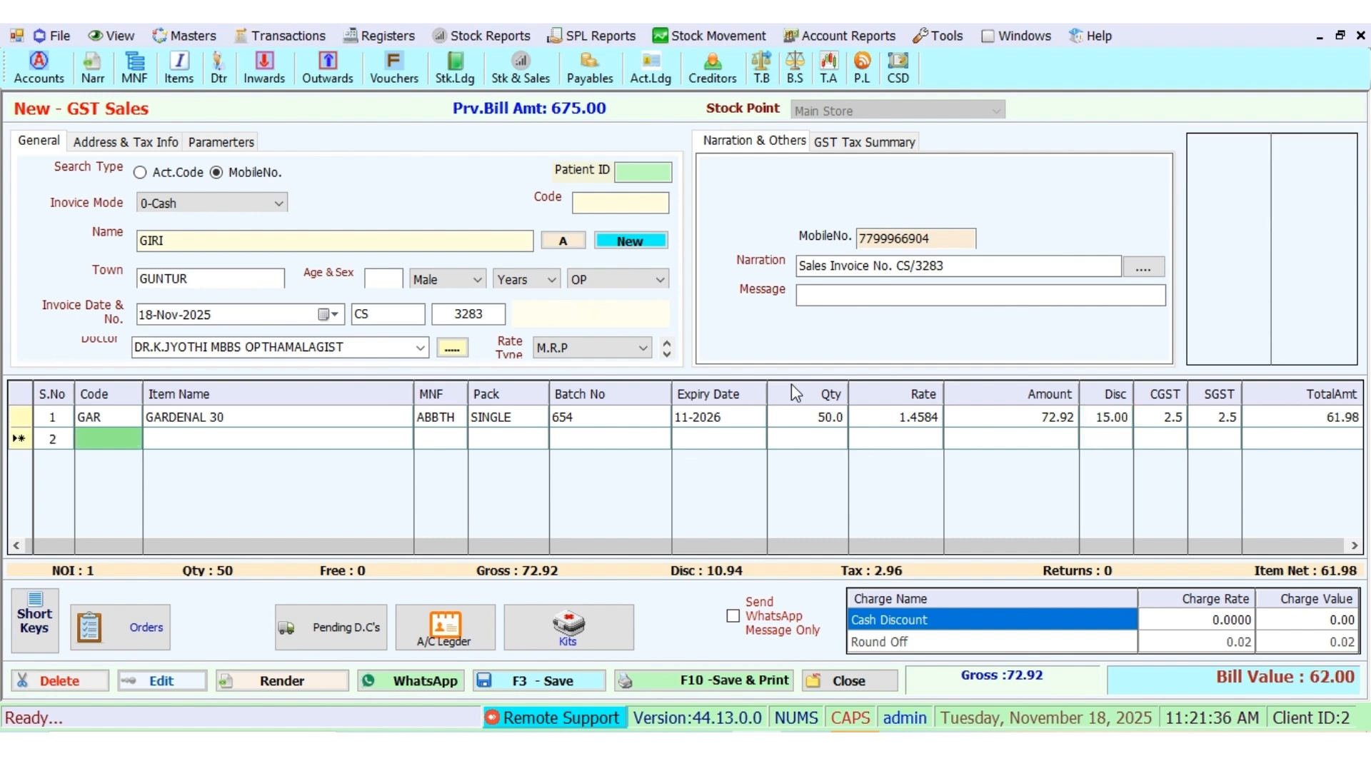
Step: Add 25 FACE MASK 3 PLY from batch 0005 at rate 5.00 with a 20% discount
text(F)
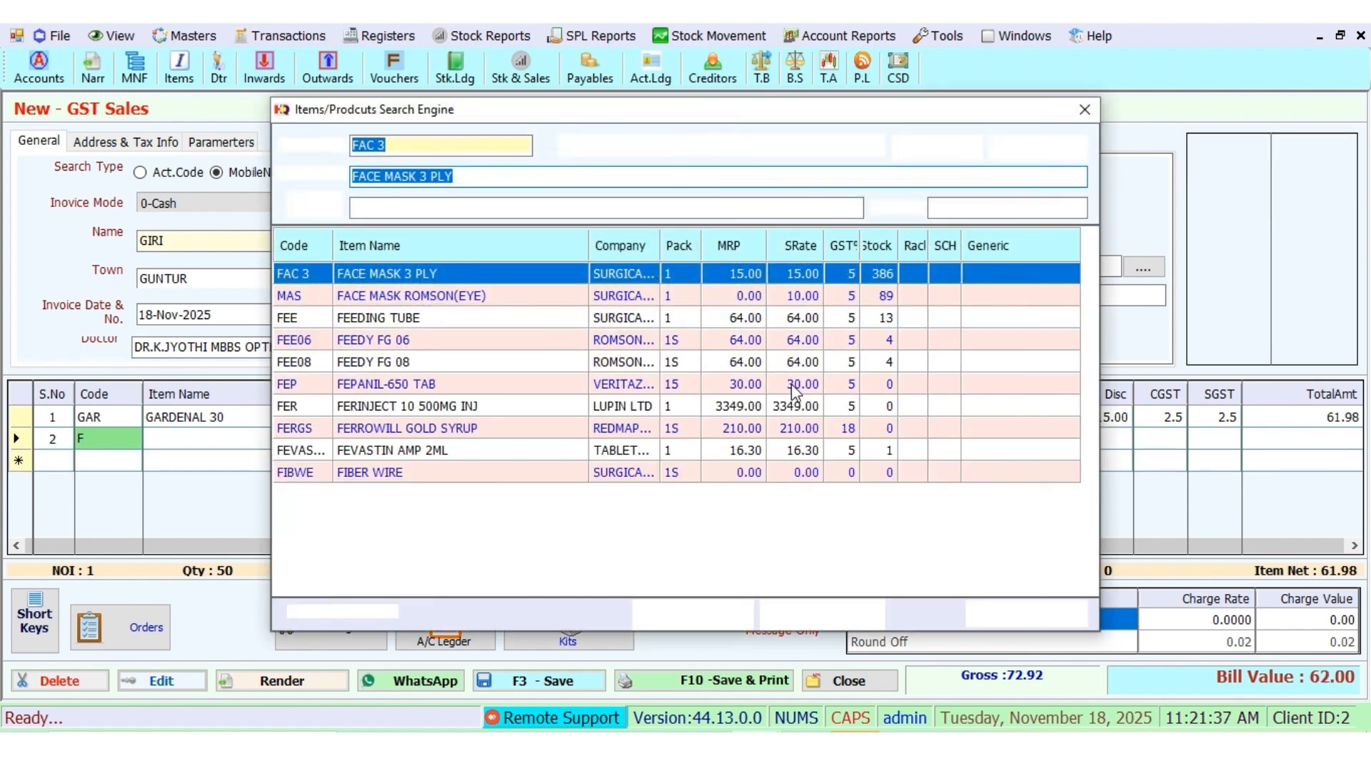
key(Return)
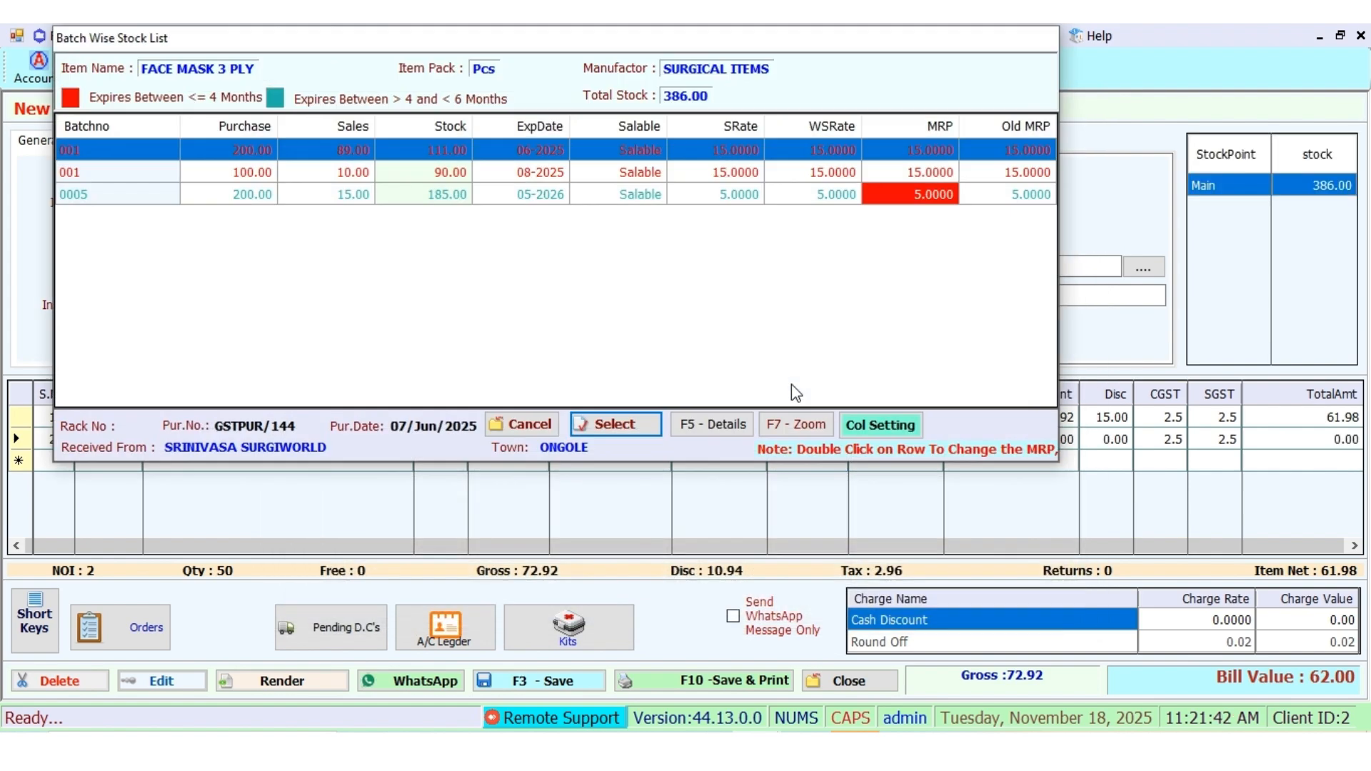
key(Down)
key(Down)
key(Return)
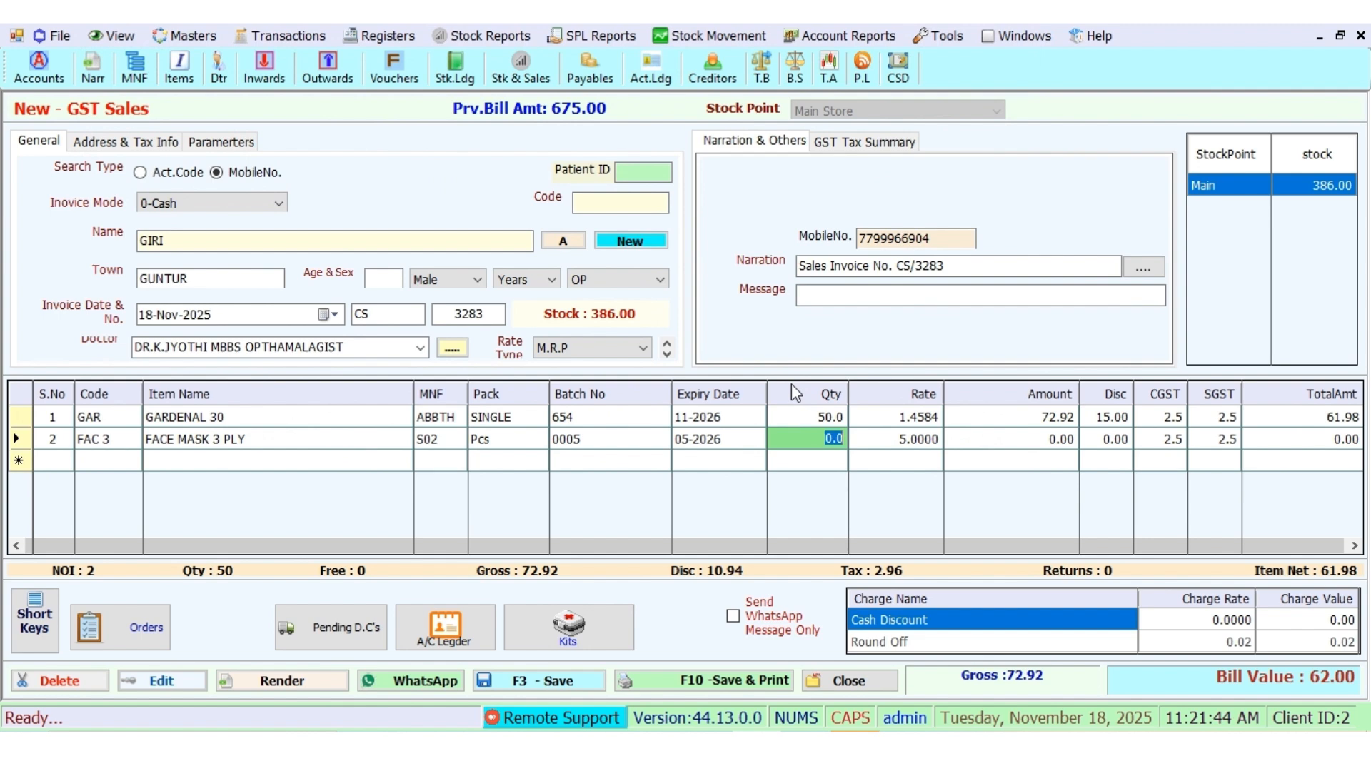
text(25)
key(Return)
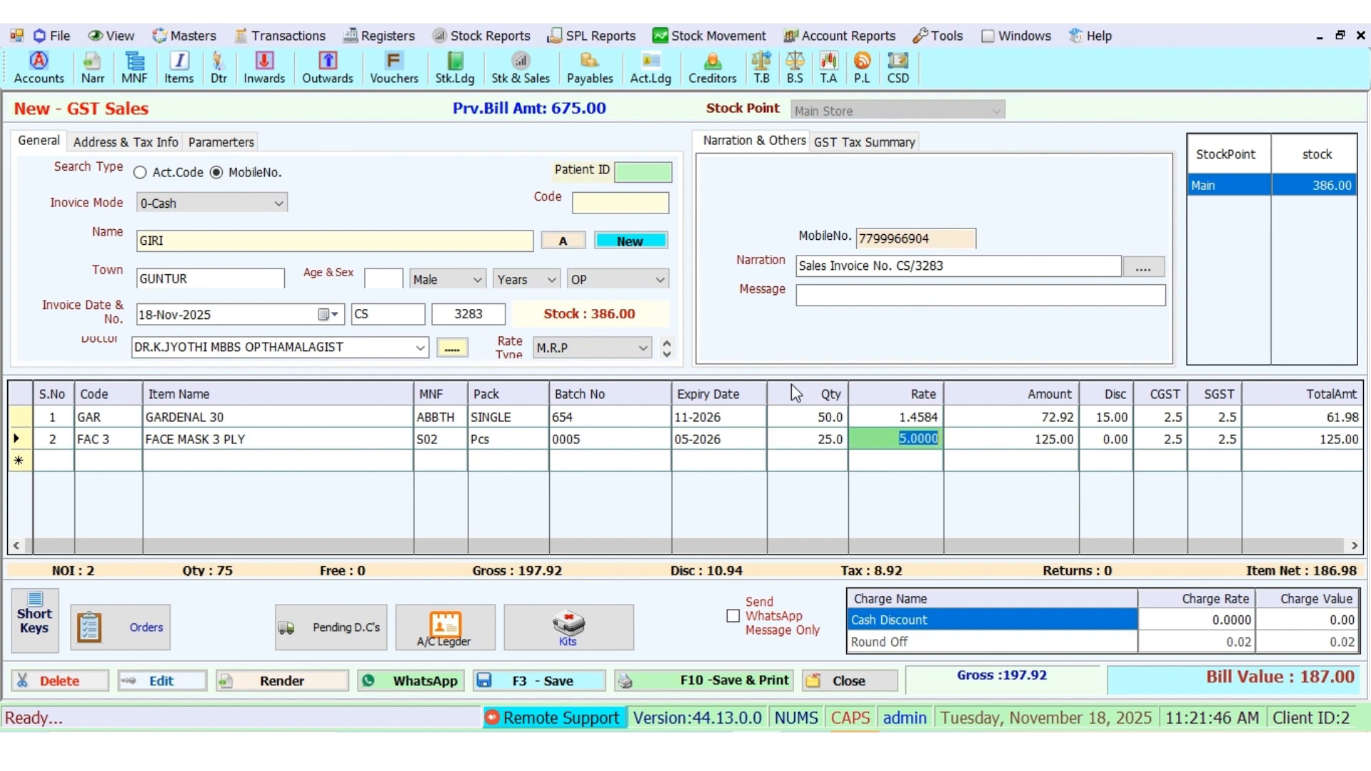
key(Return)
text(2)
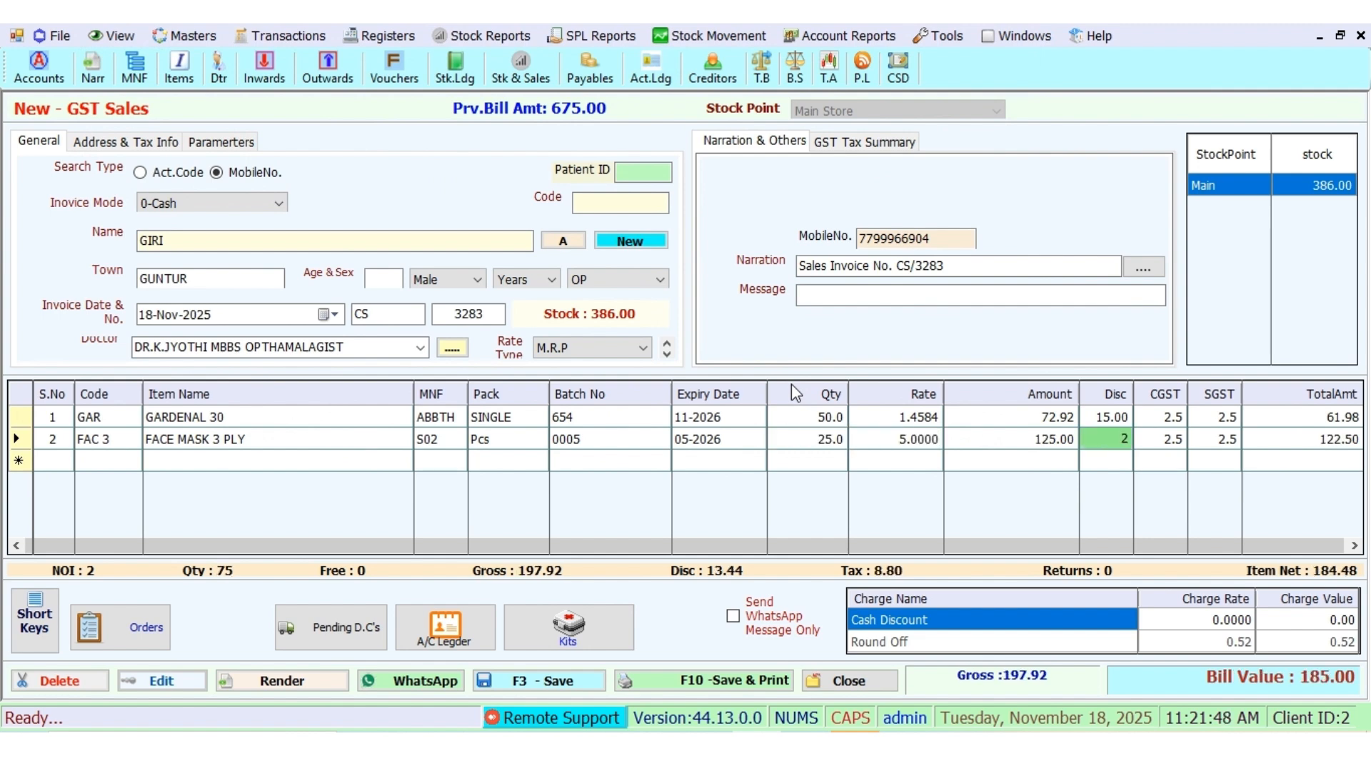
text(0)
key(Return)
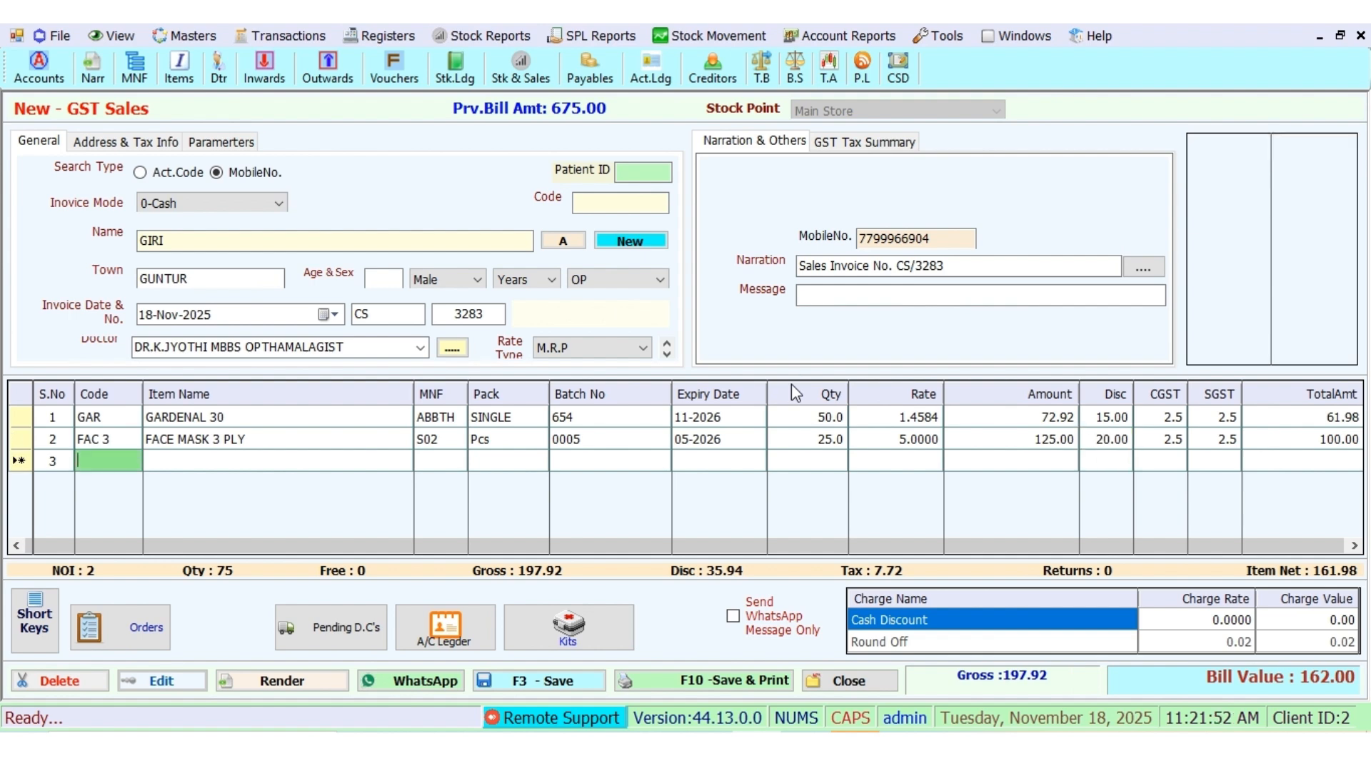
Step: Remove the accidentally added GABAMAX M N T line 3, keeping the bill at 162.00
text(G)
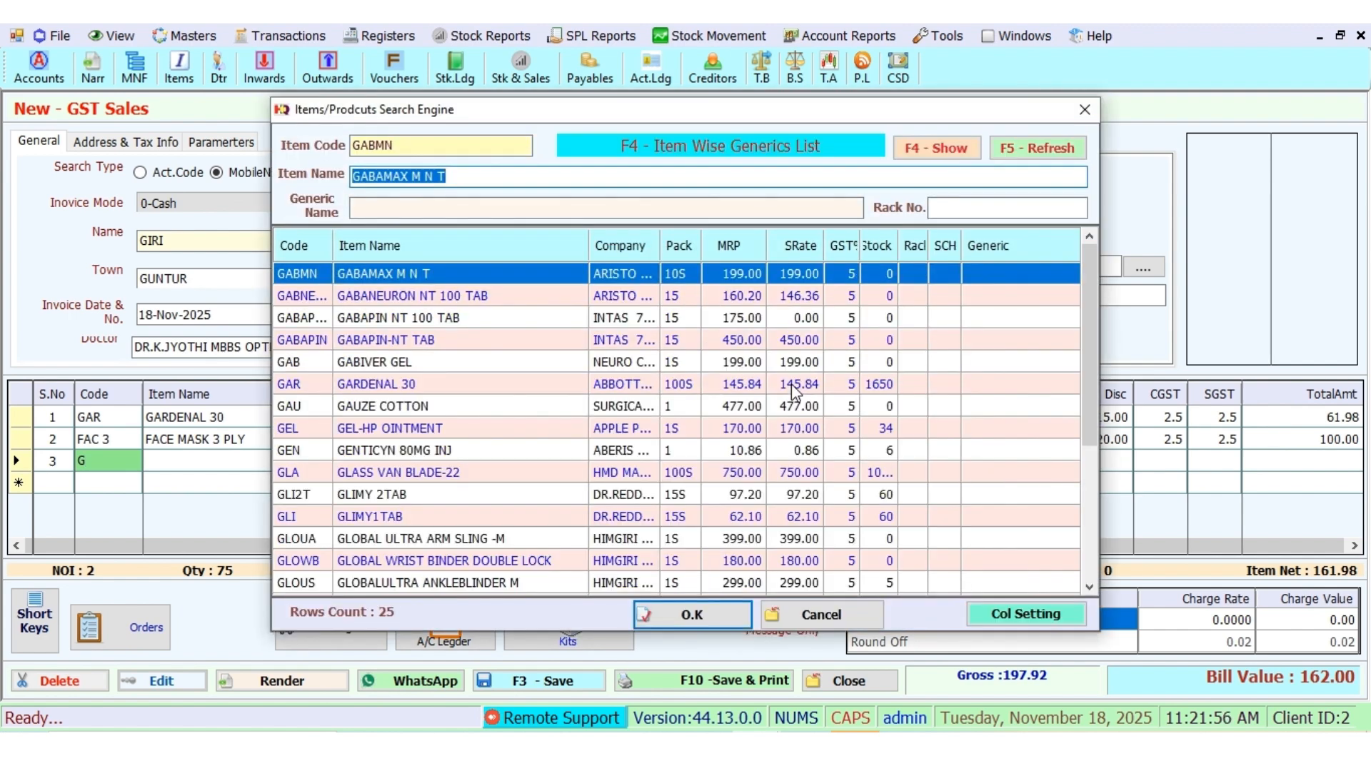
key(Return)
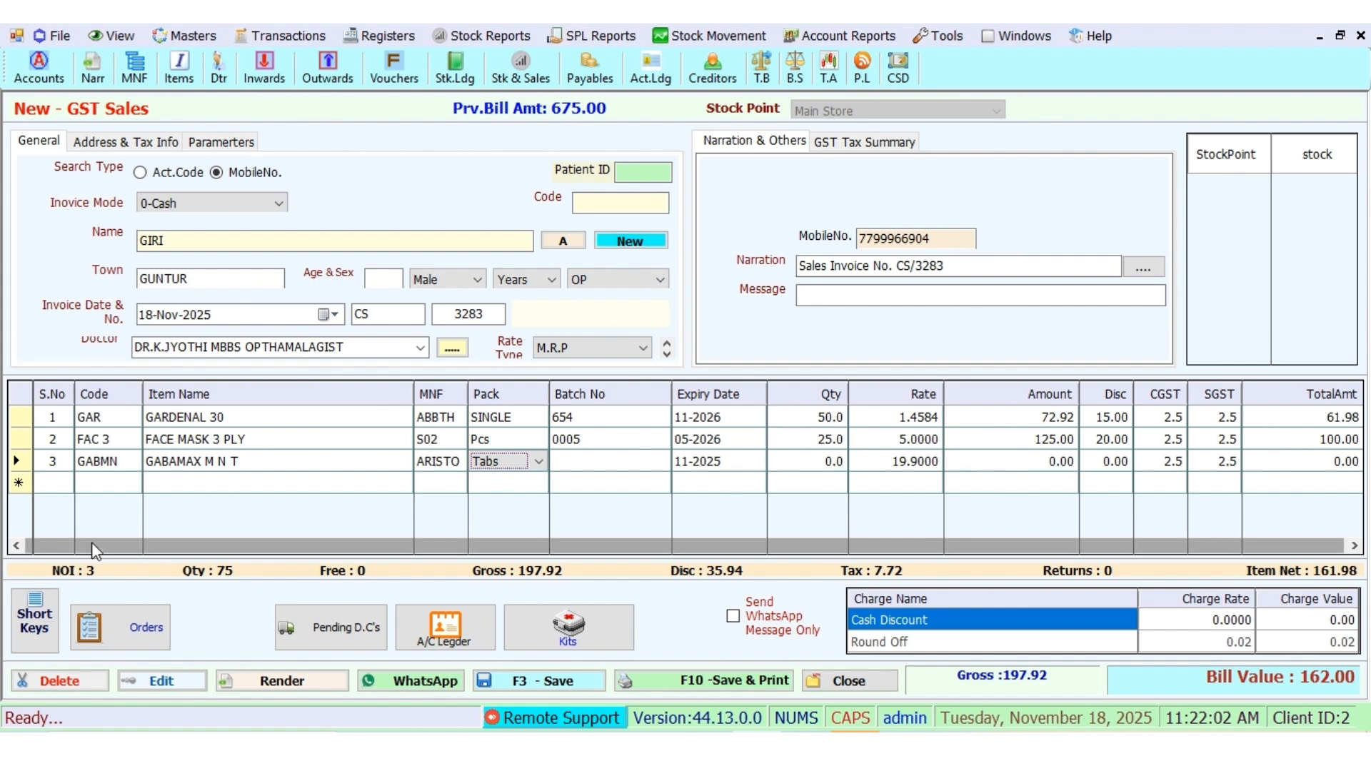
click(43, 622)
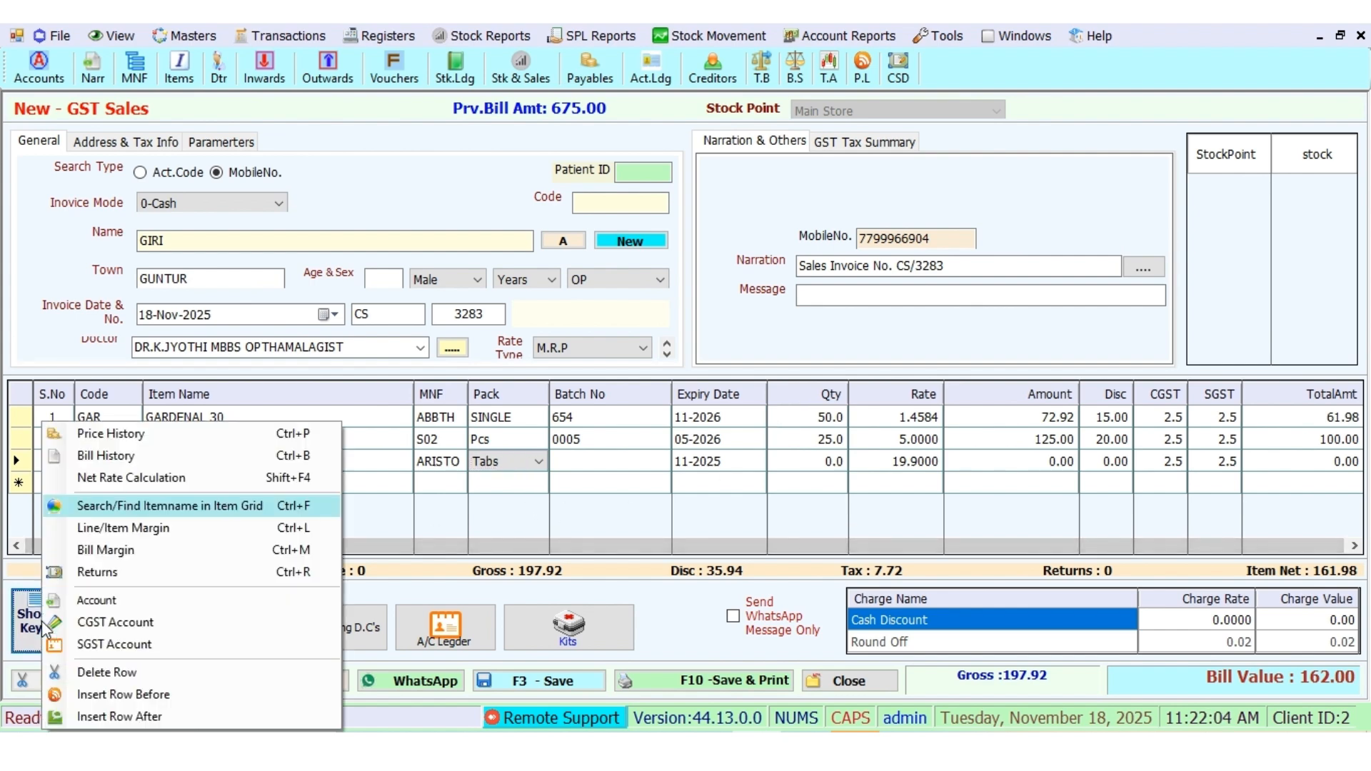
click(148, 668)
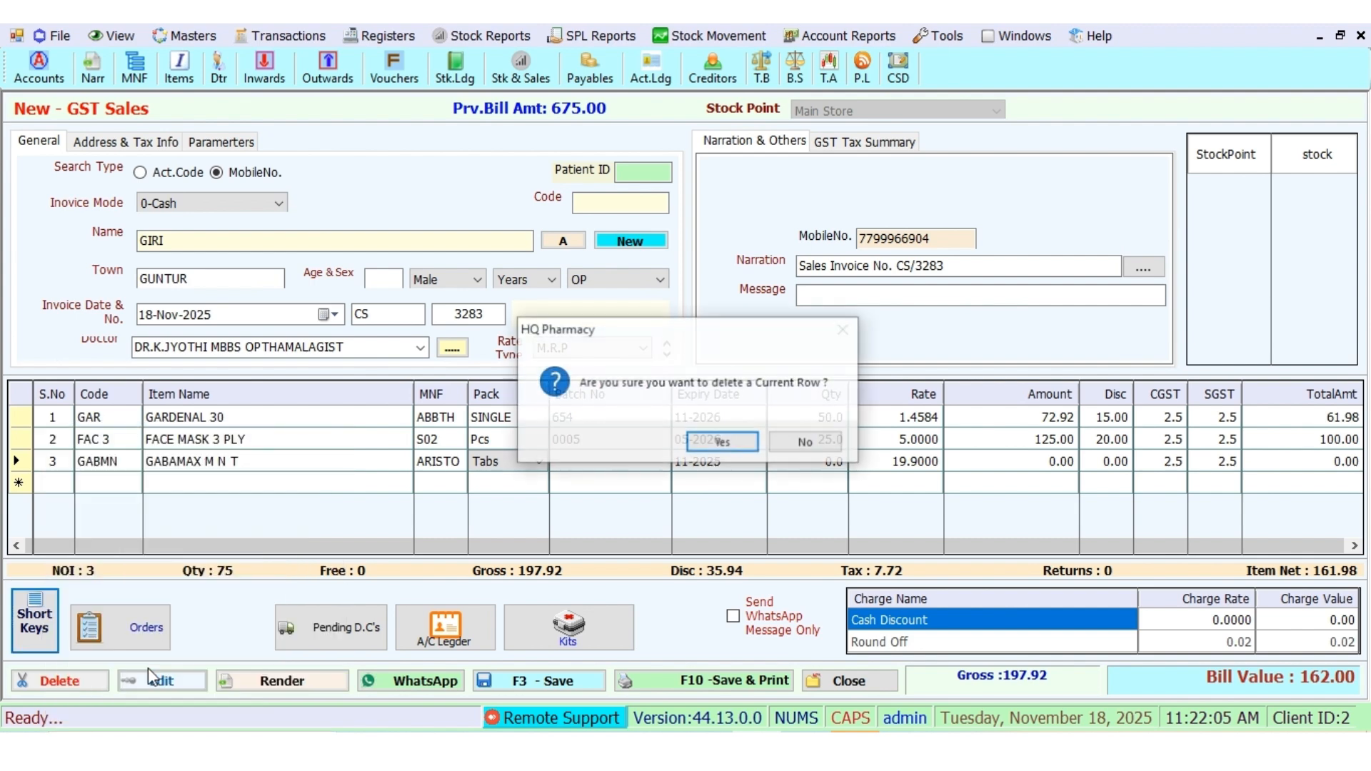
click(722, 443)
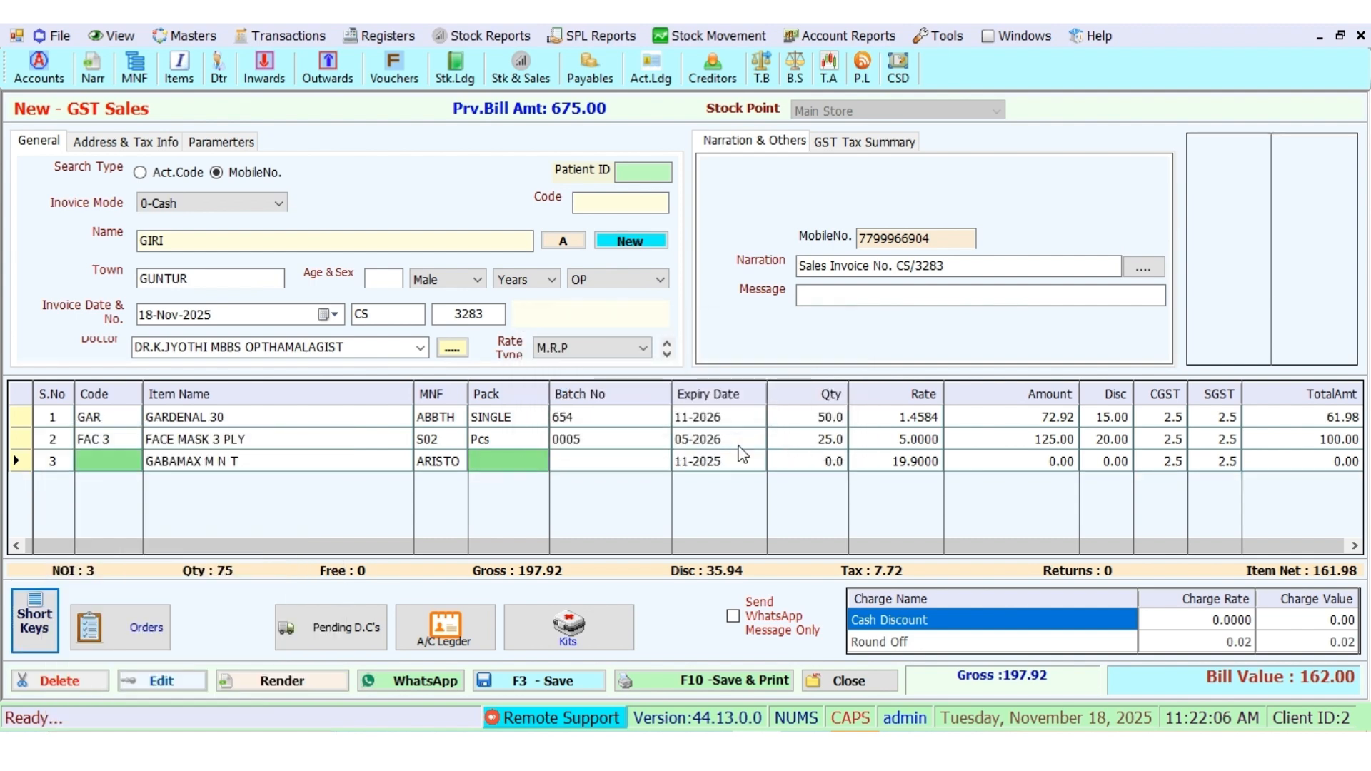
Step: Save invoice CS/3283 and enter the customer's mobile number on new invoice CS/3284
click(573, 680)
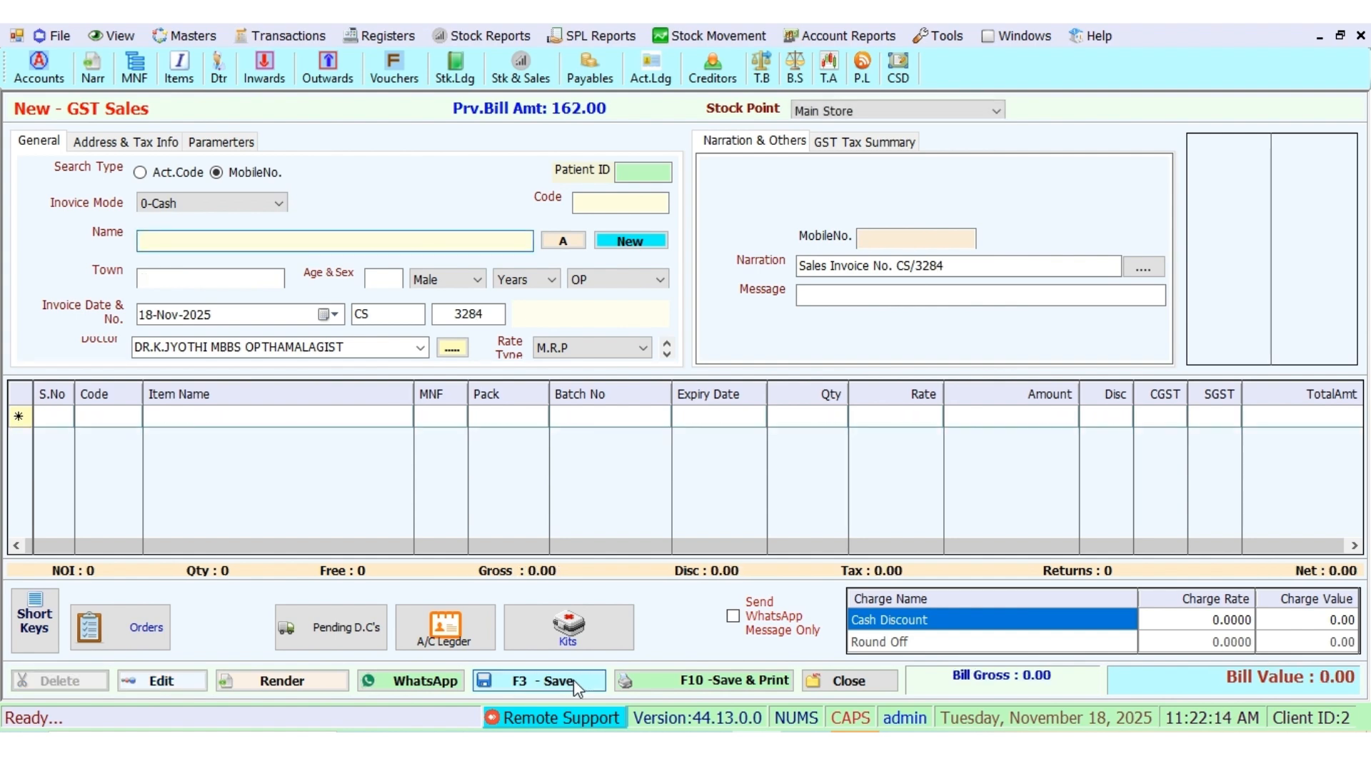
click(874, 238)
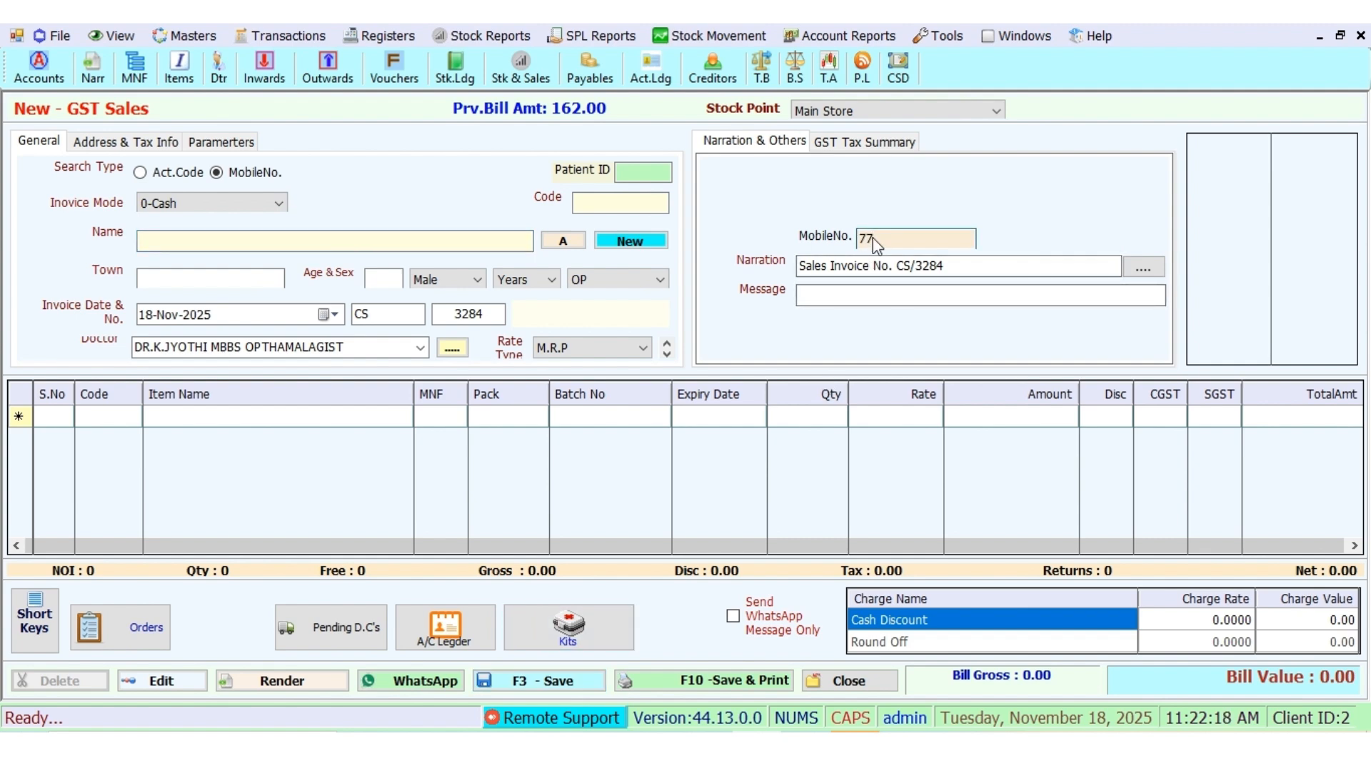
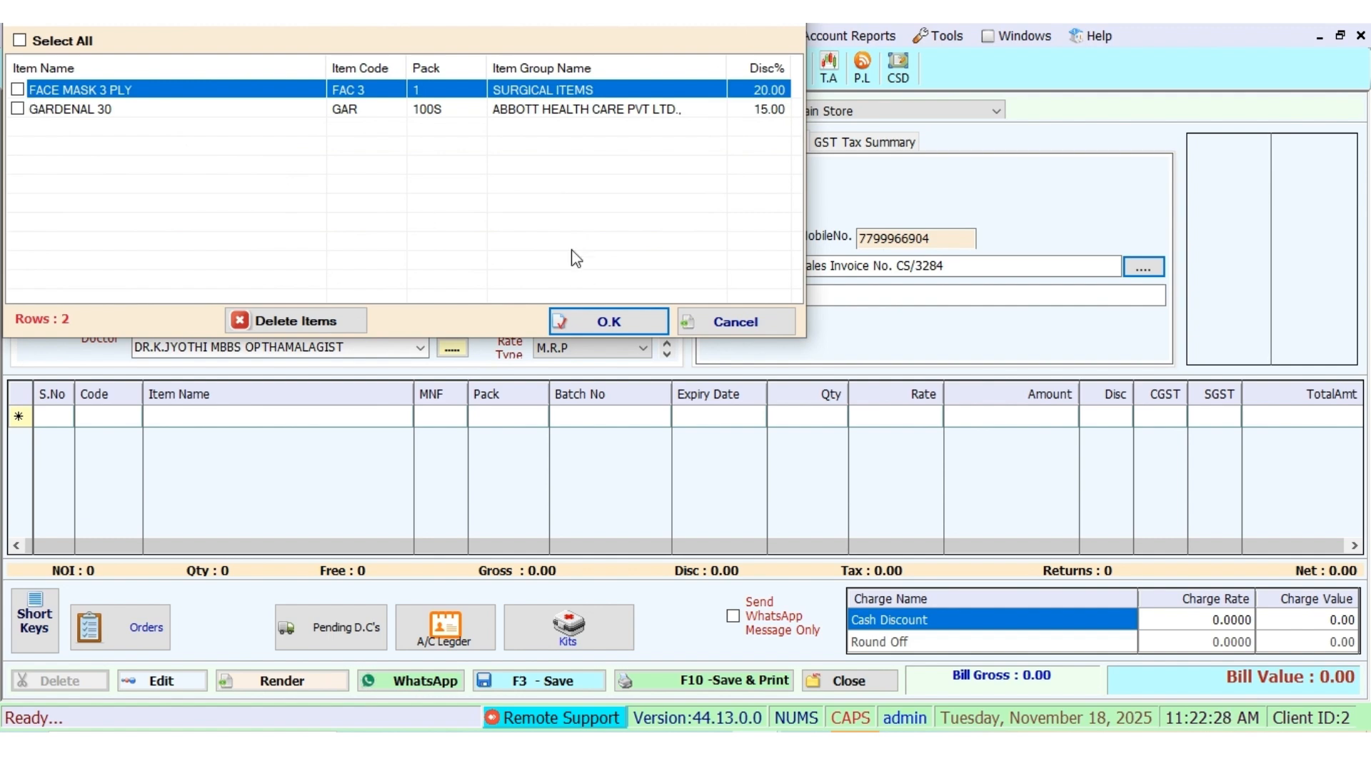
click(718, 321)
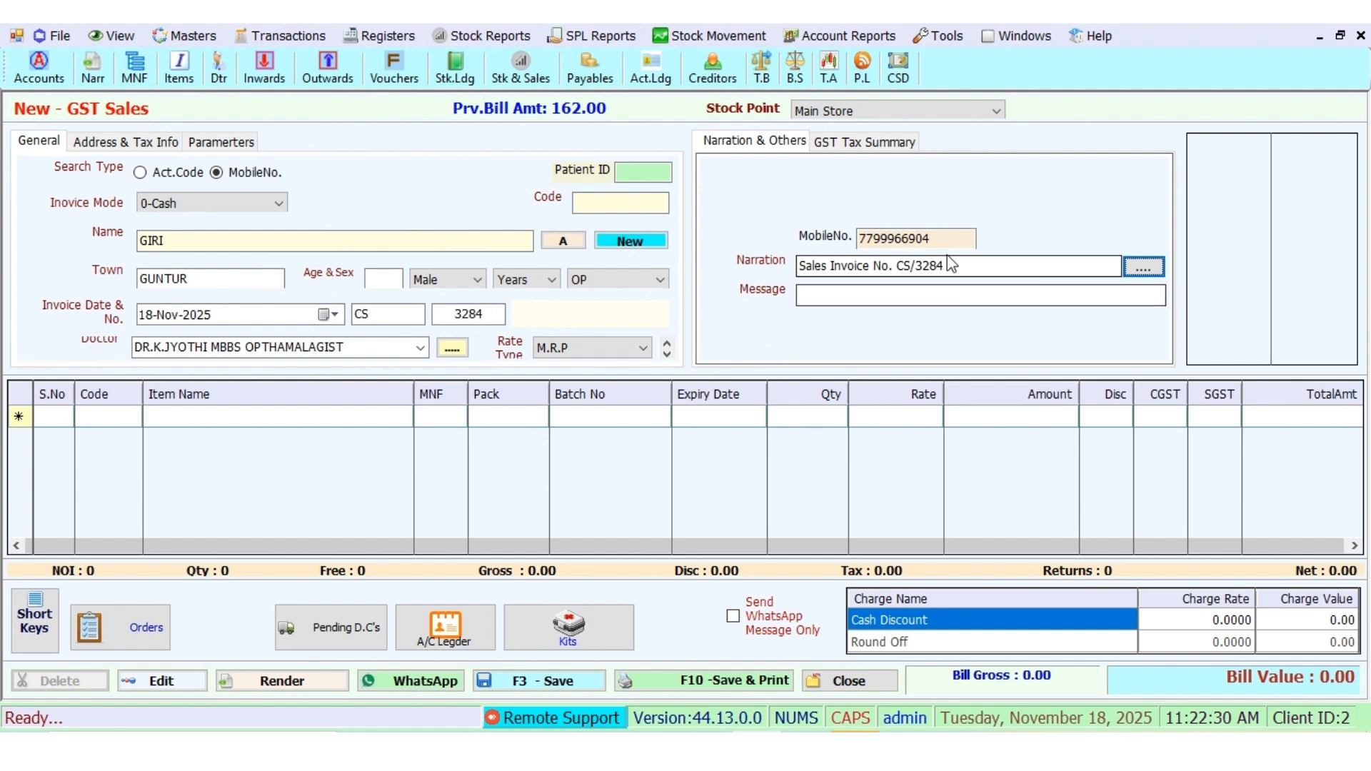
click(948, 237)
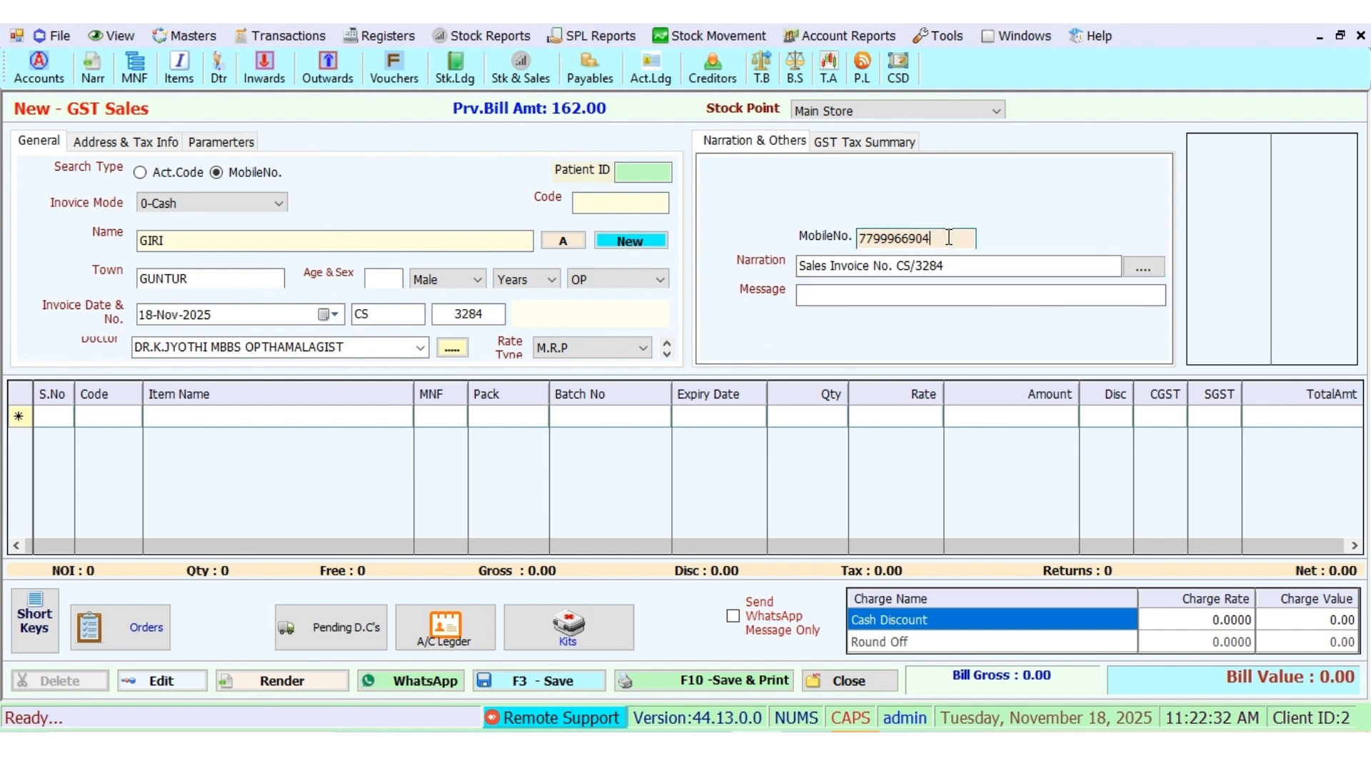
key(Return)
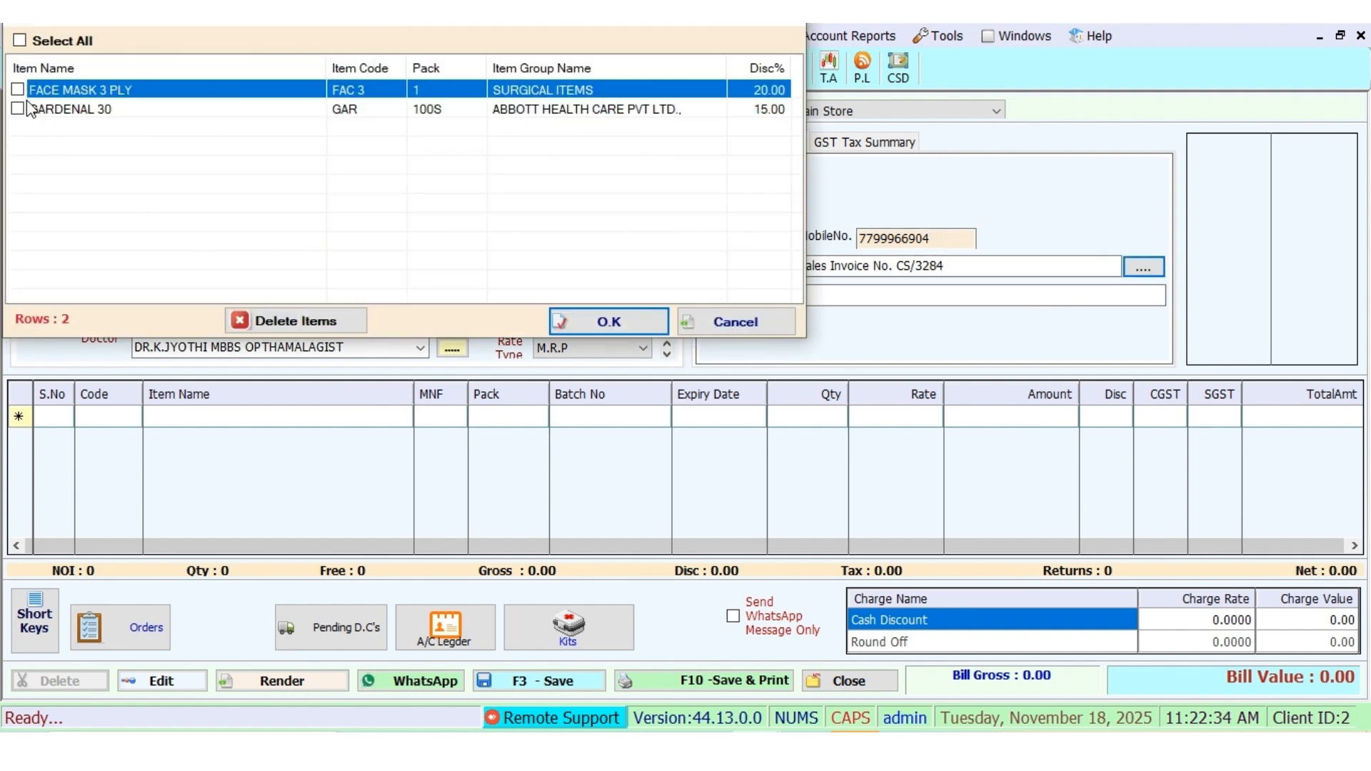
Step: Load FACE MASK 3 PLY and GARDENAL 30 from the customer's previously bought items
click(19, 89)
click(18, 109)
click(571, 323)
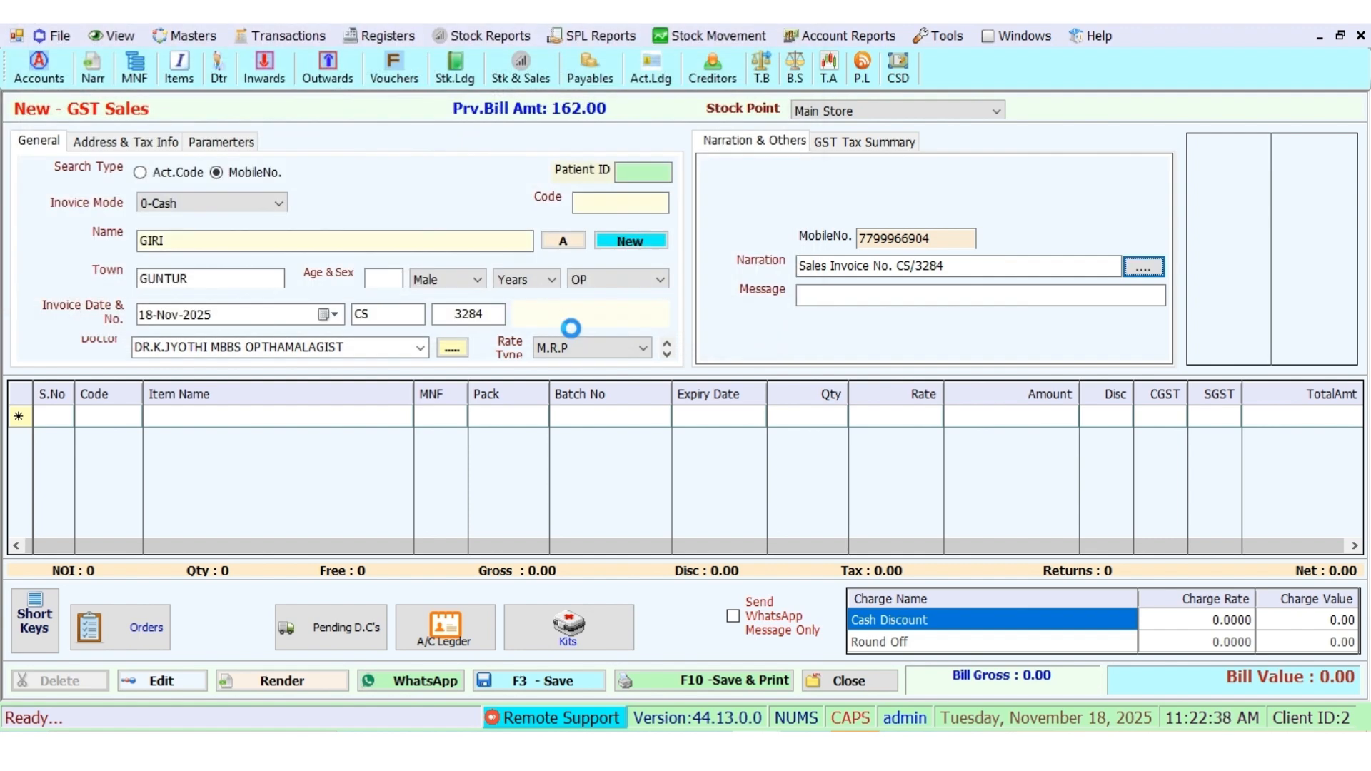
click(509, 422)
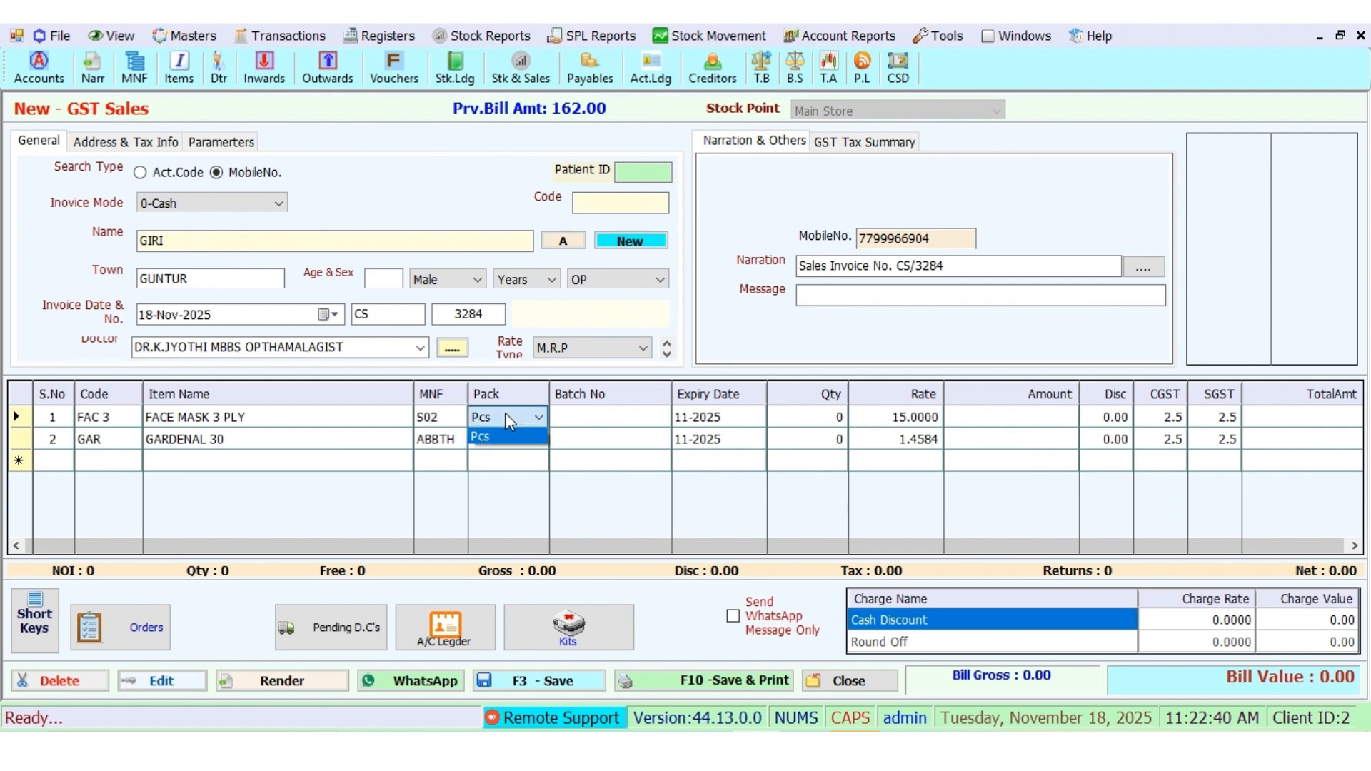
Step: Bill 20 FACE MASK 3 PLY from batch 0005 with a 15 discount
key(Return)
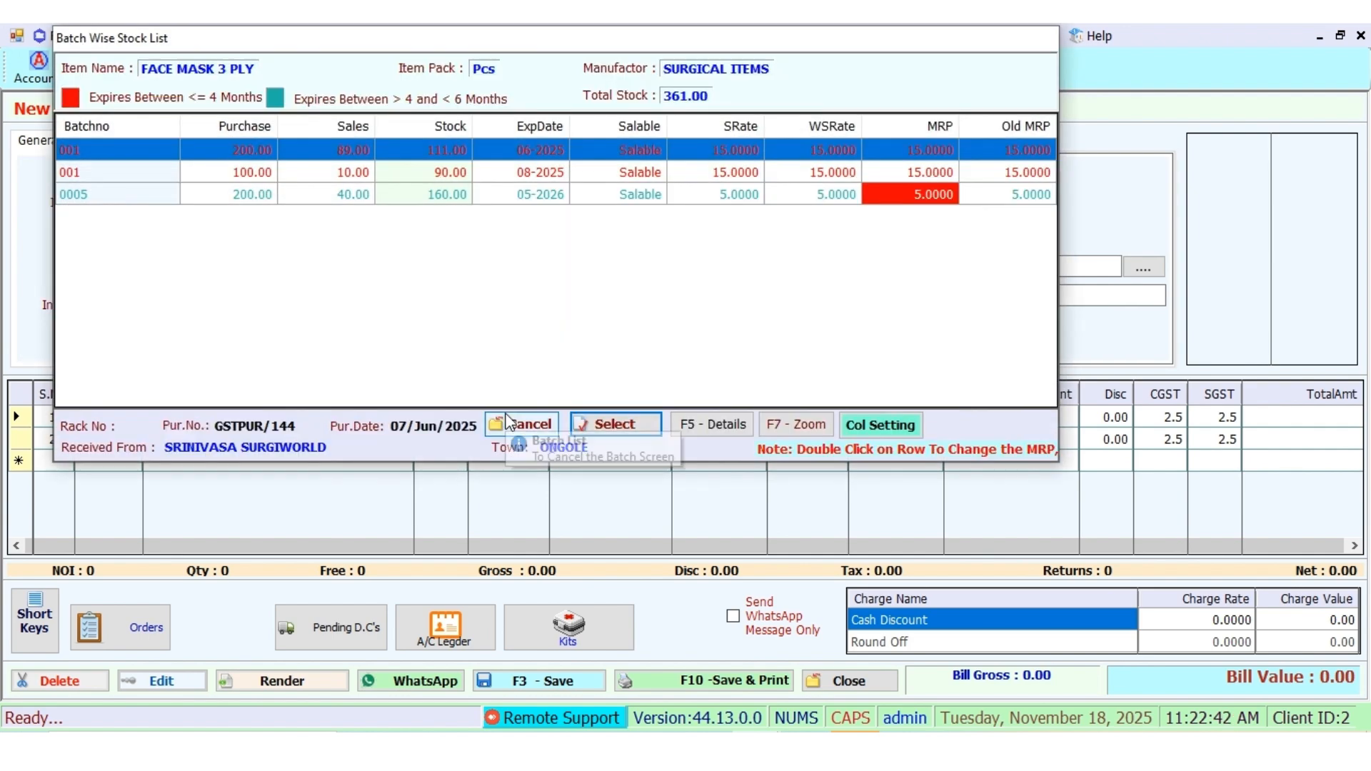
key(Down)
key(Down)
click(509, 423)
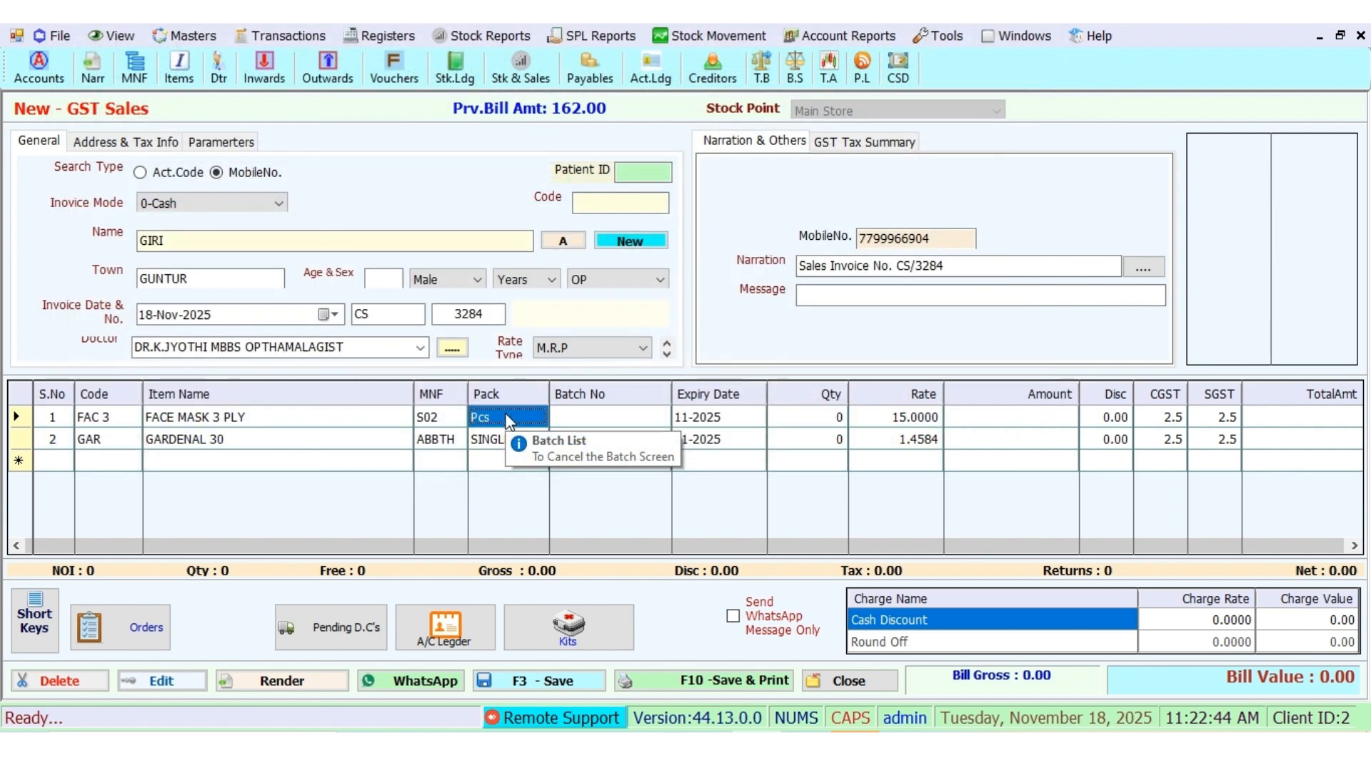
text(20)
key(Return)
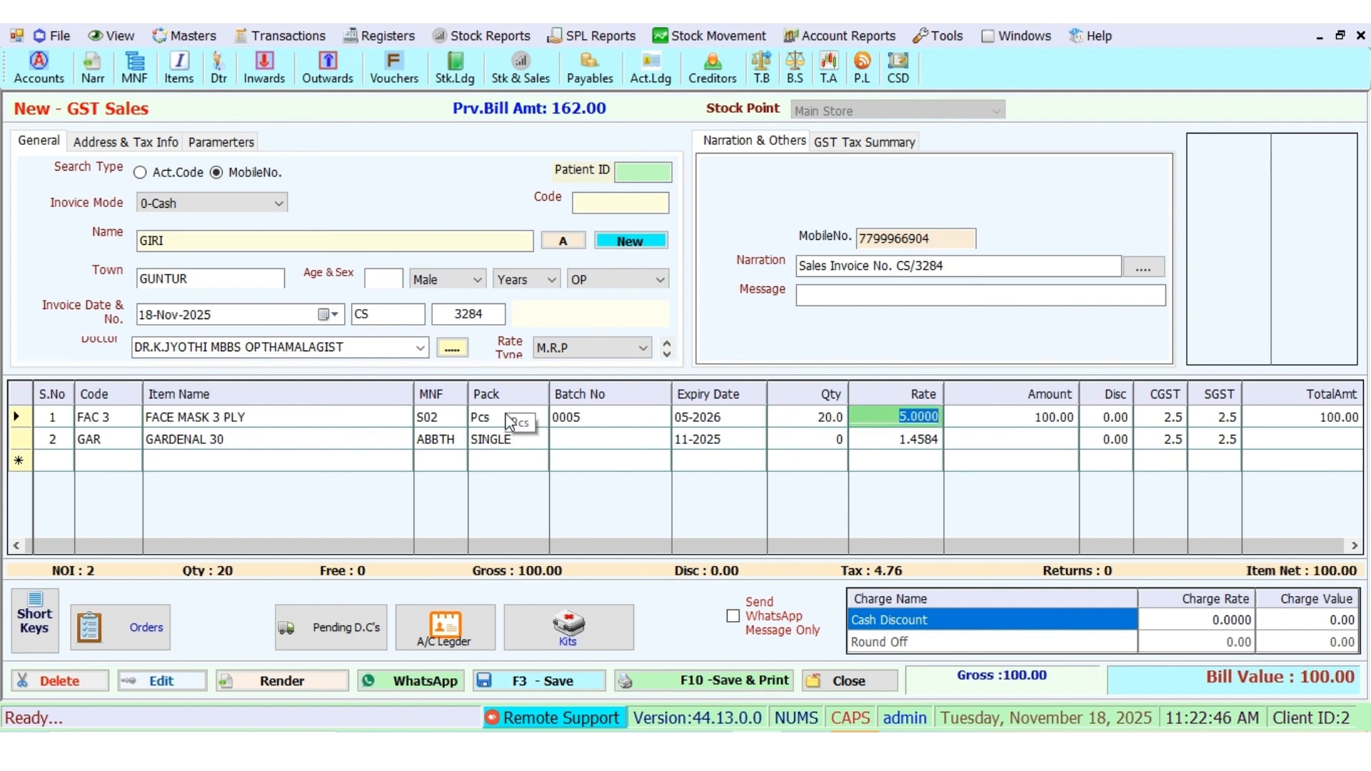
key(Return)
text(15)
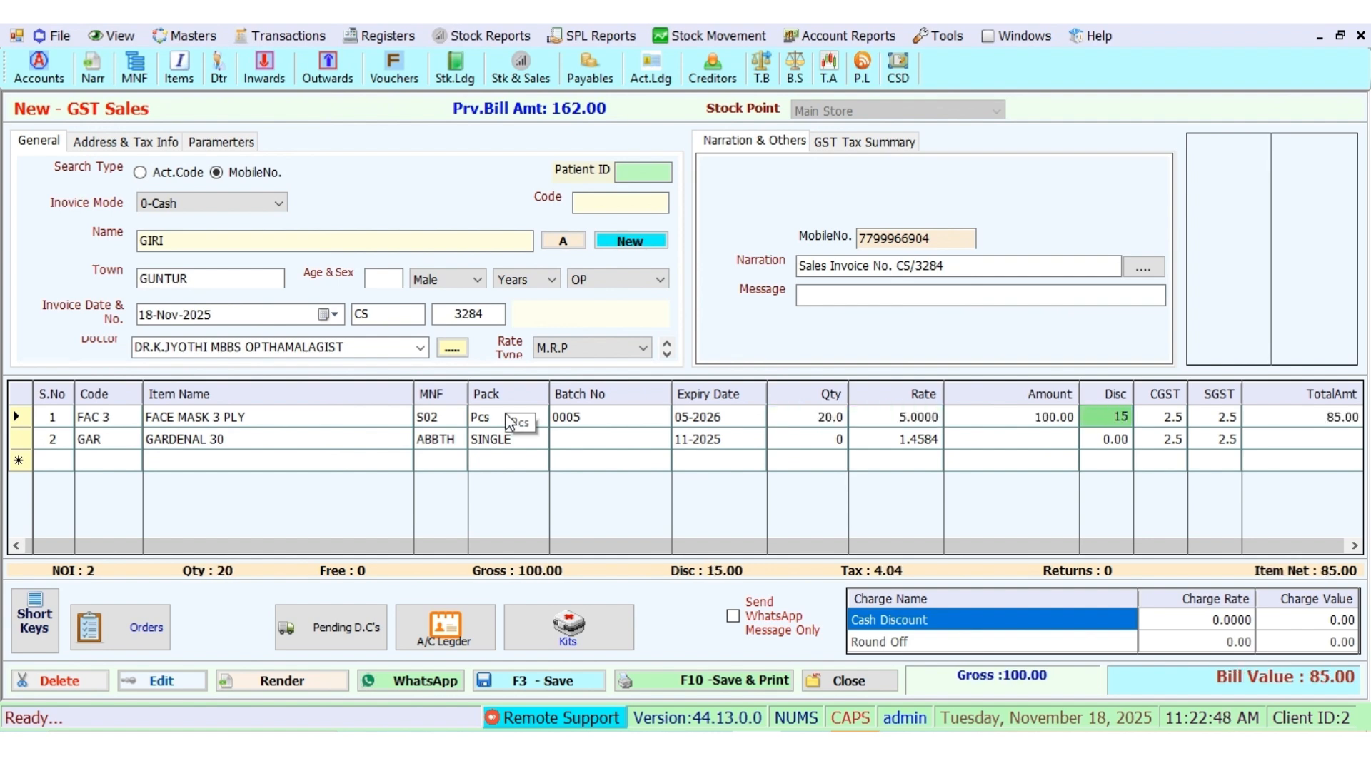
key(Return)
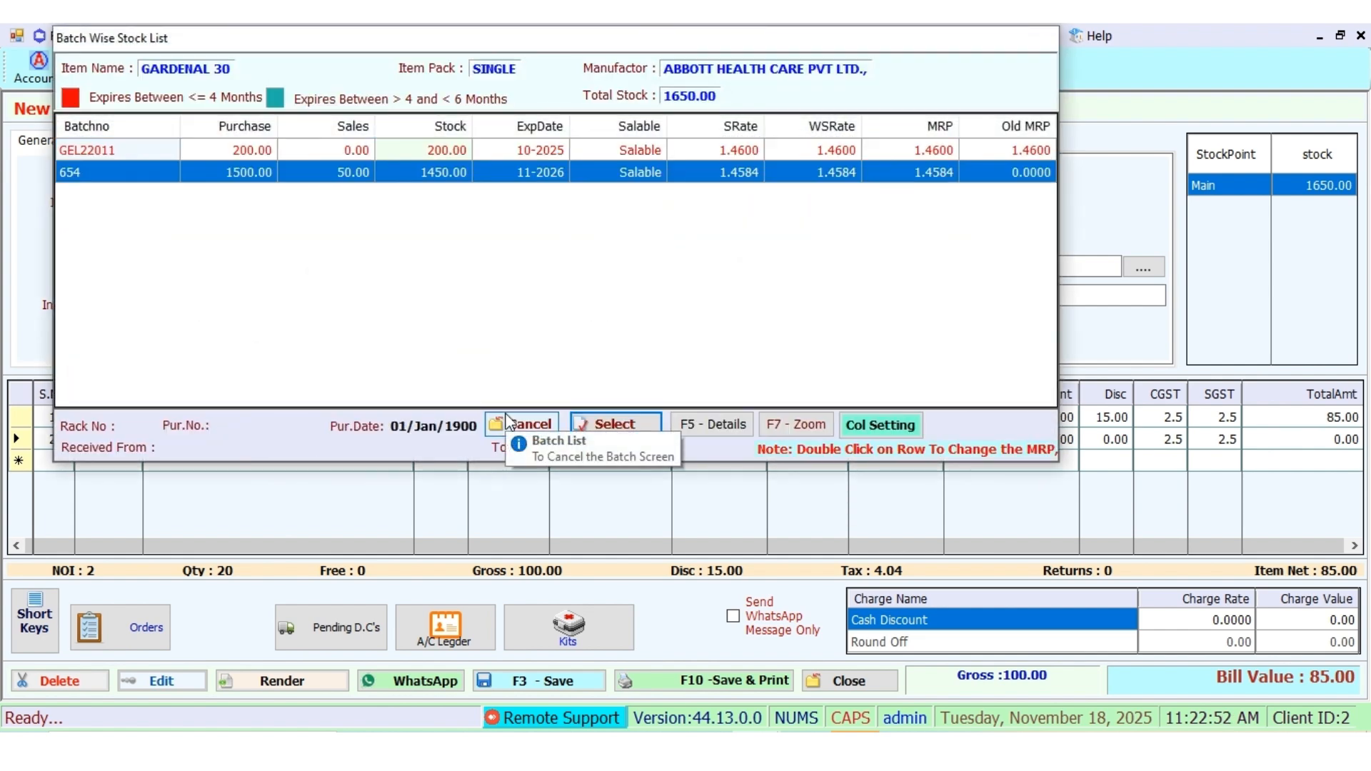
Step: Bill 25 GARDENAL 30 from batch 654 with a 20 discount, bringing the total to 115.00
key(Return)
text(25)
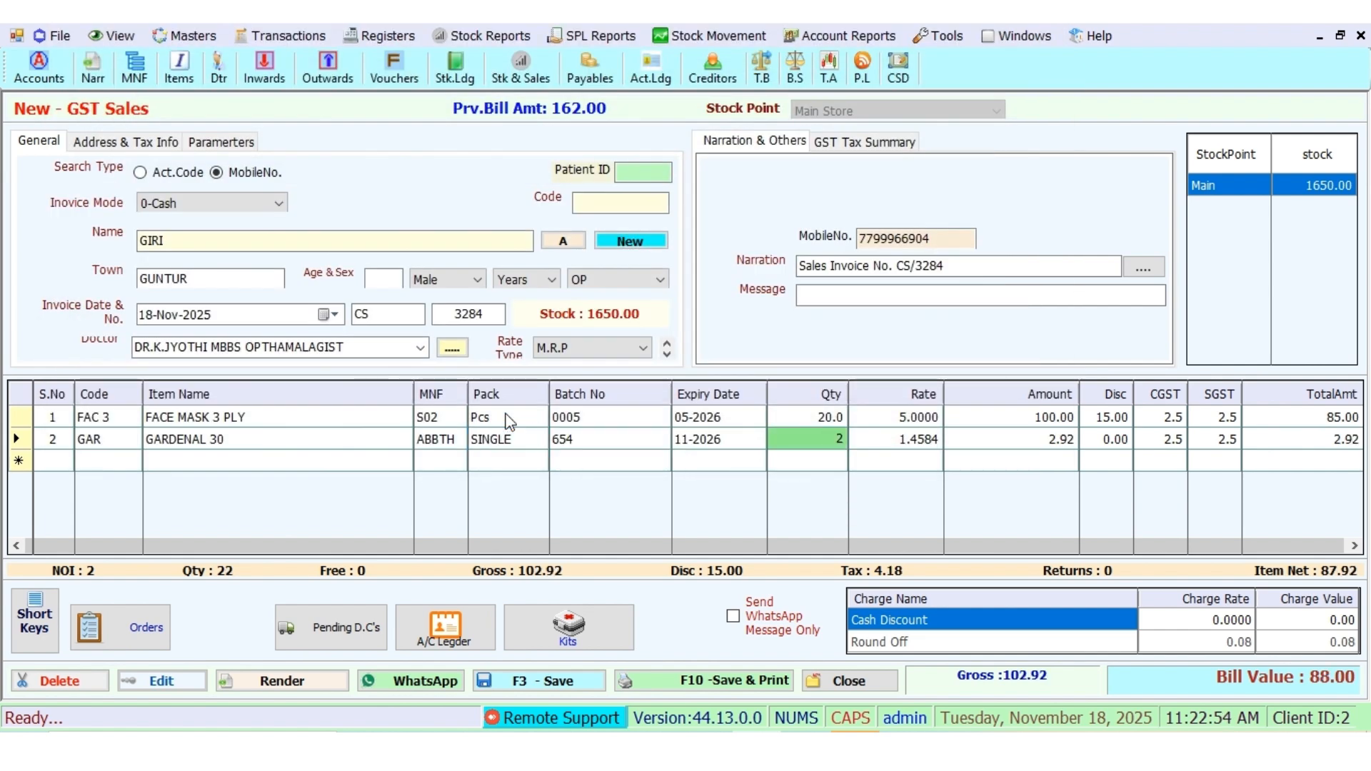
key(Return)
key(Return)
text(20)
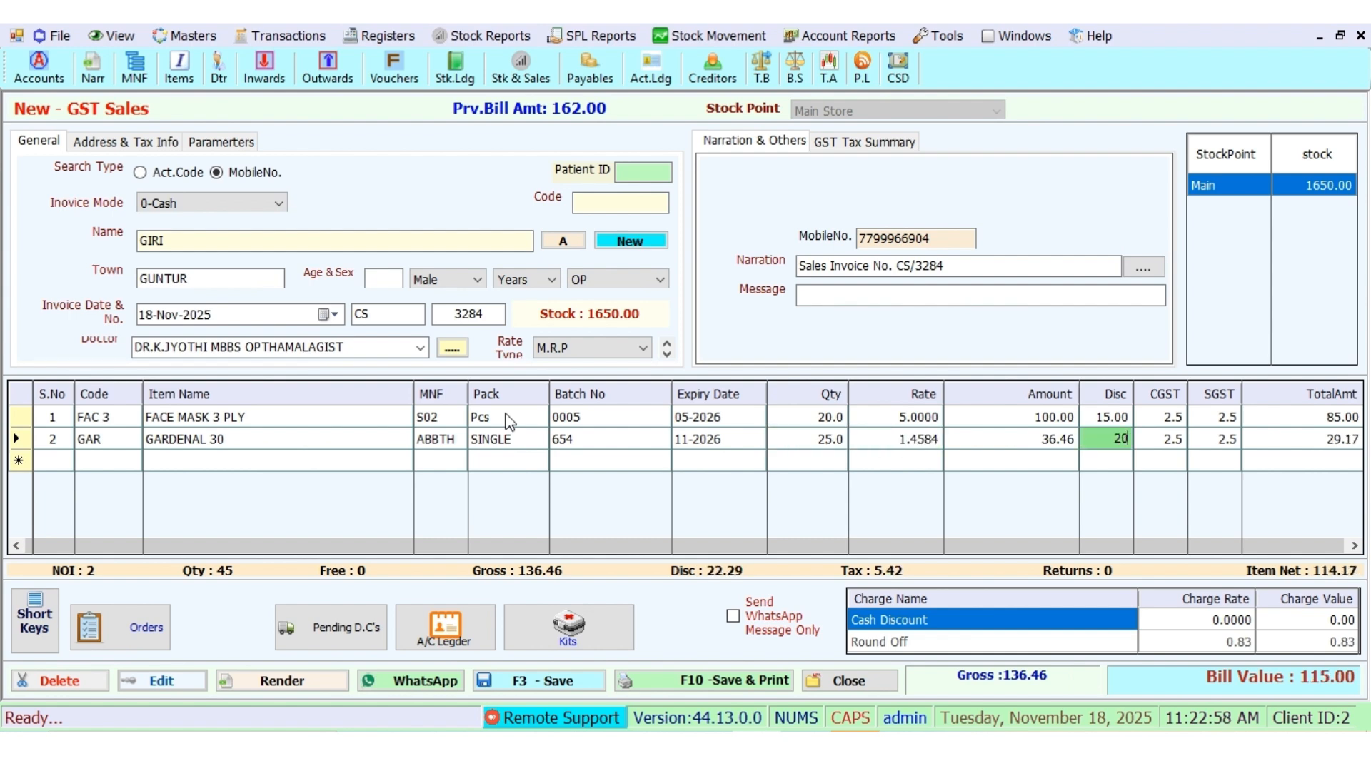
key(Return)
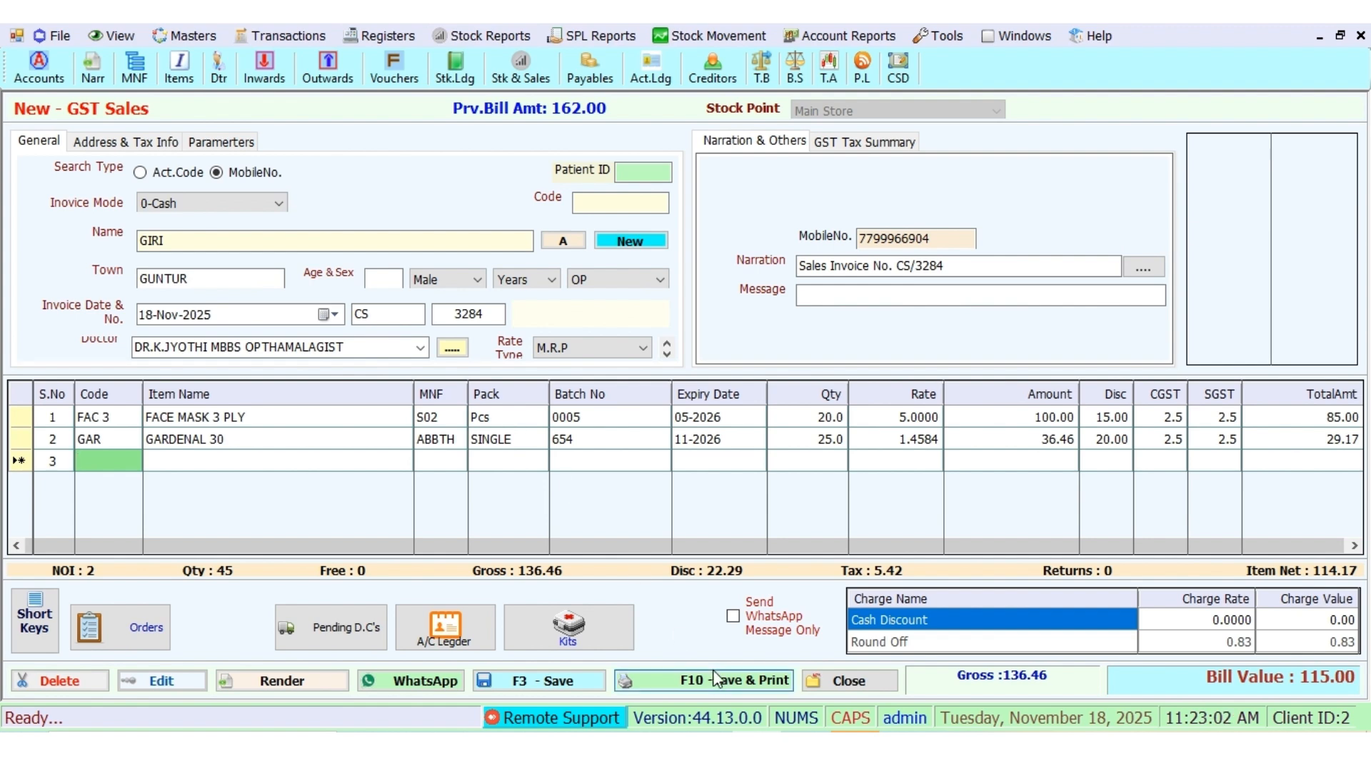
Step: Save invoice CS/3284 at 115.00 and close the sales entry form
click(584, 680)
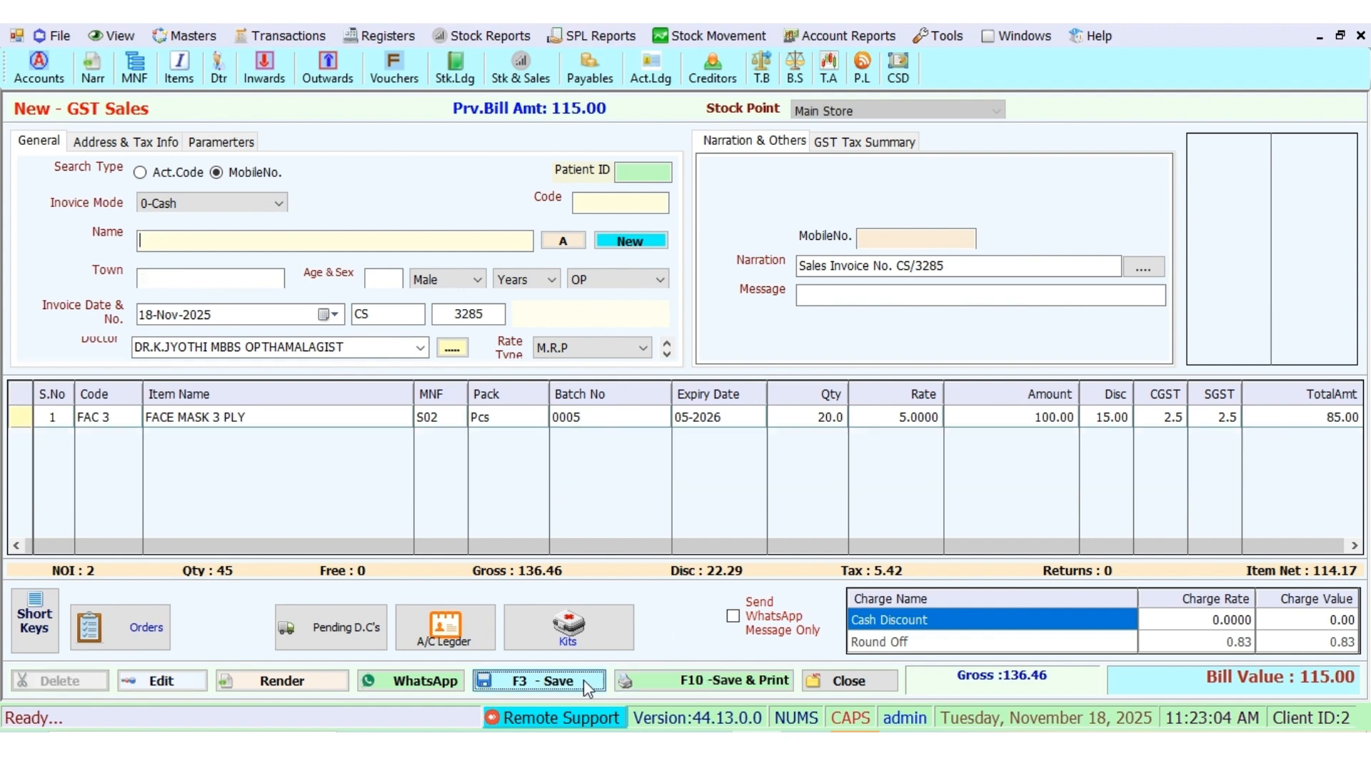
click(867, 682)
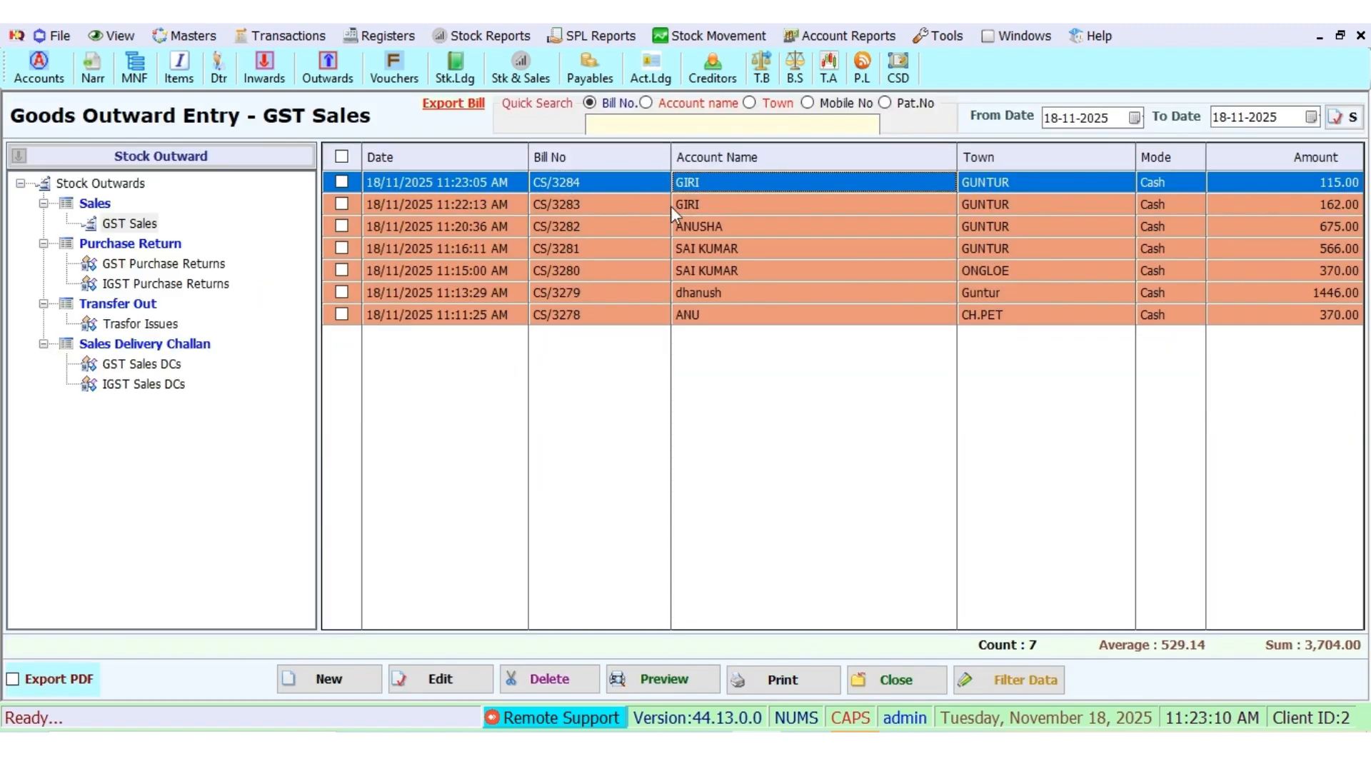
click(633, 128)
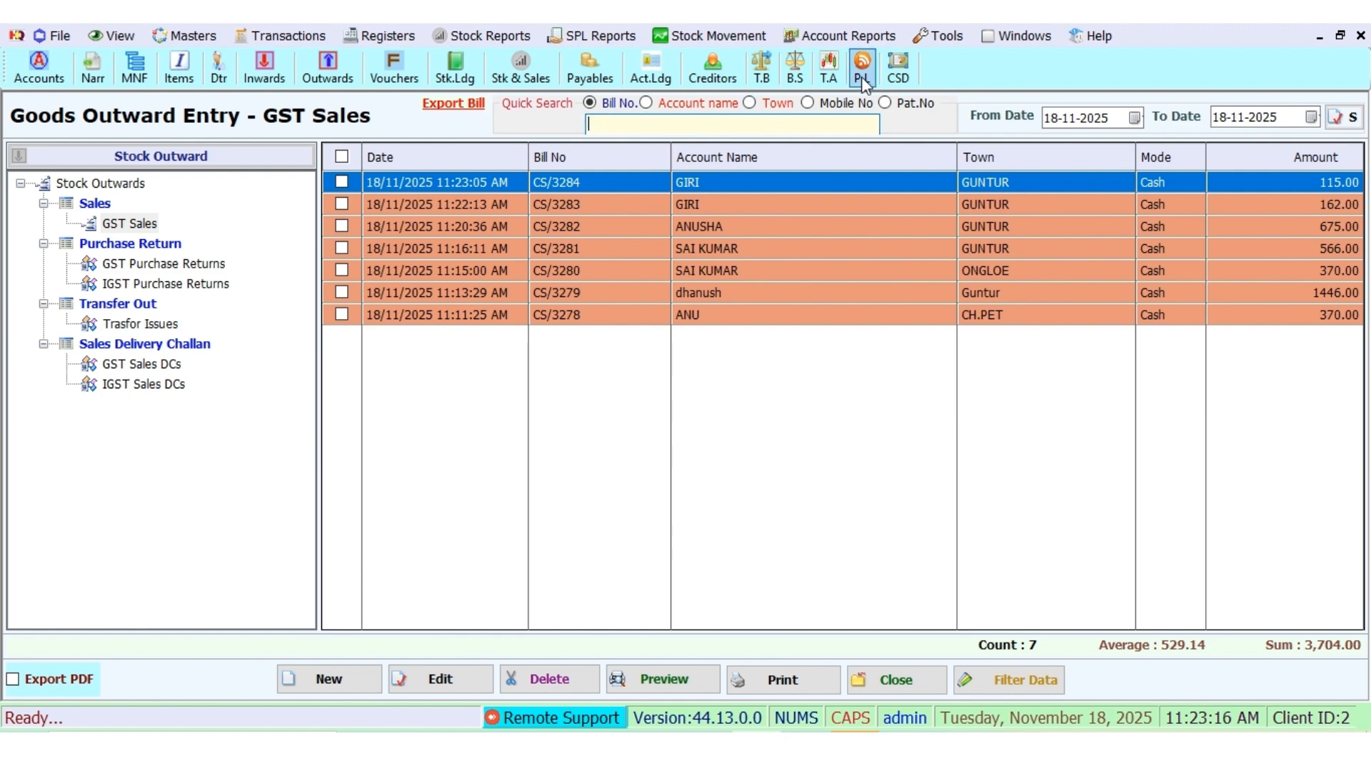
Step: Switch quick search to Mobile No, search for the customer's mobile number to find CS/3283 and CS/3284, then clear the search
click(823, 107)
click(651, 124)
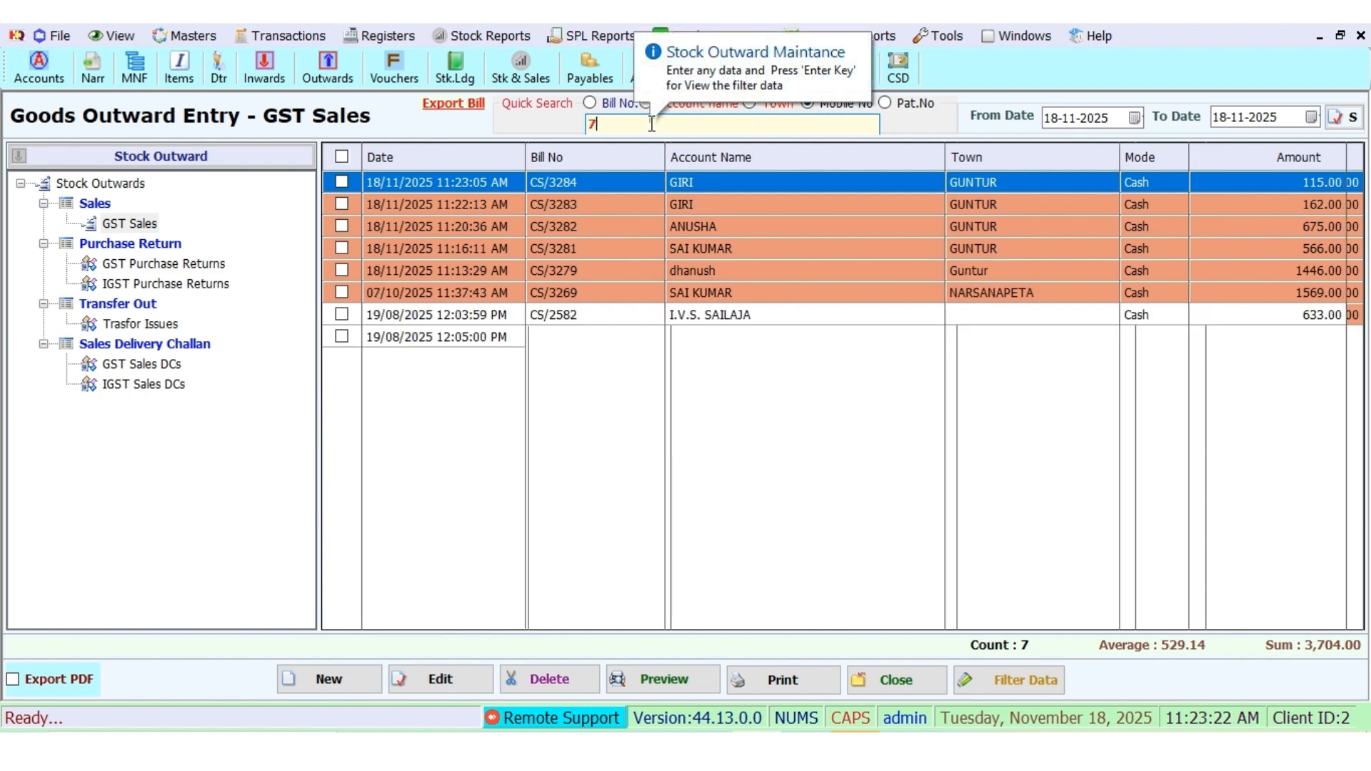
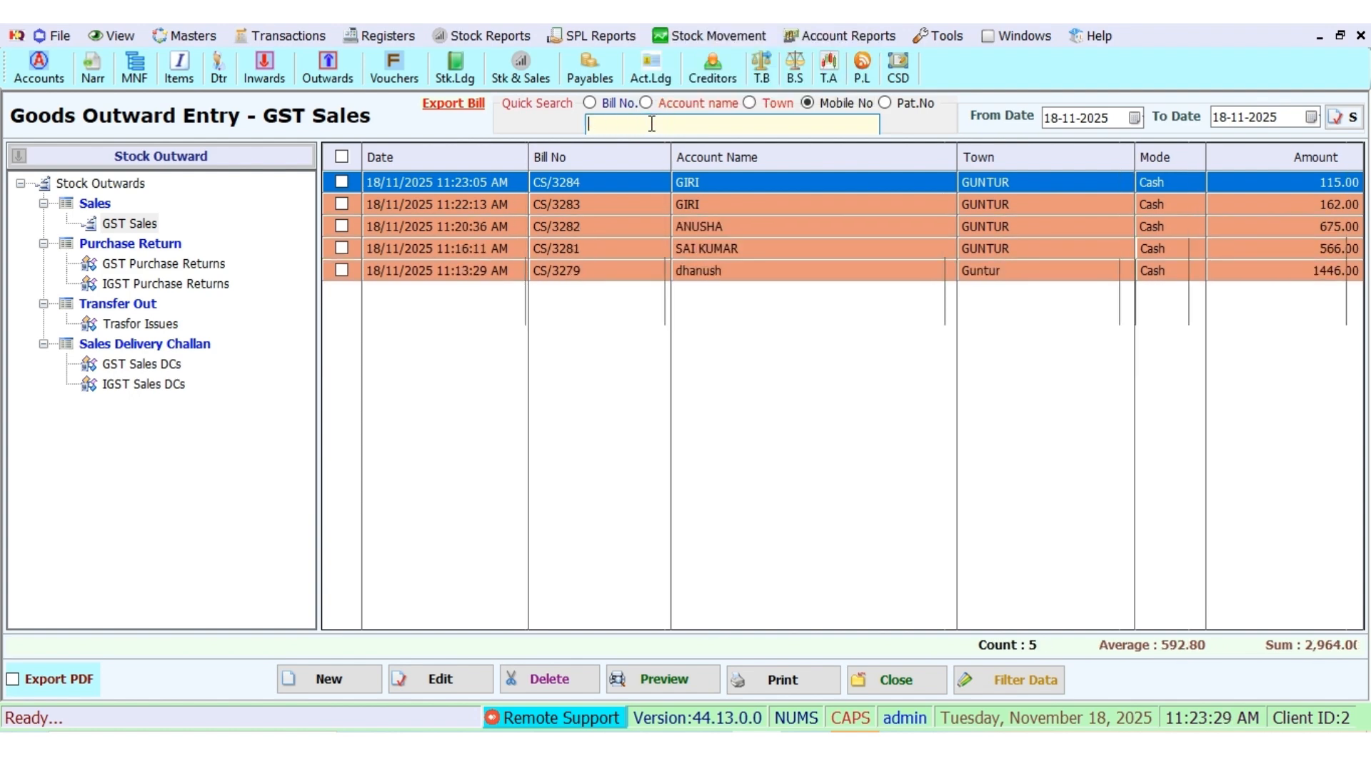